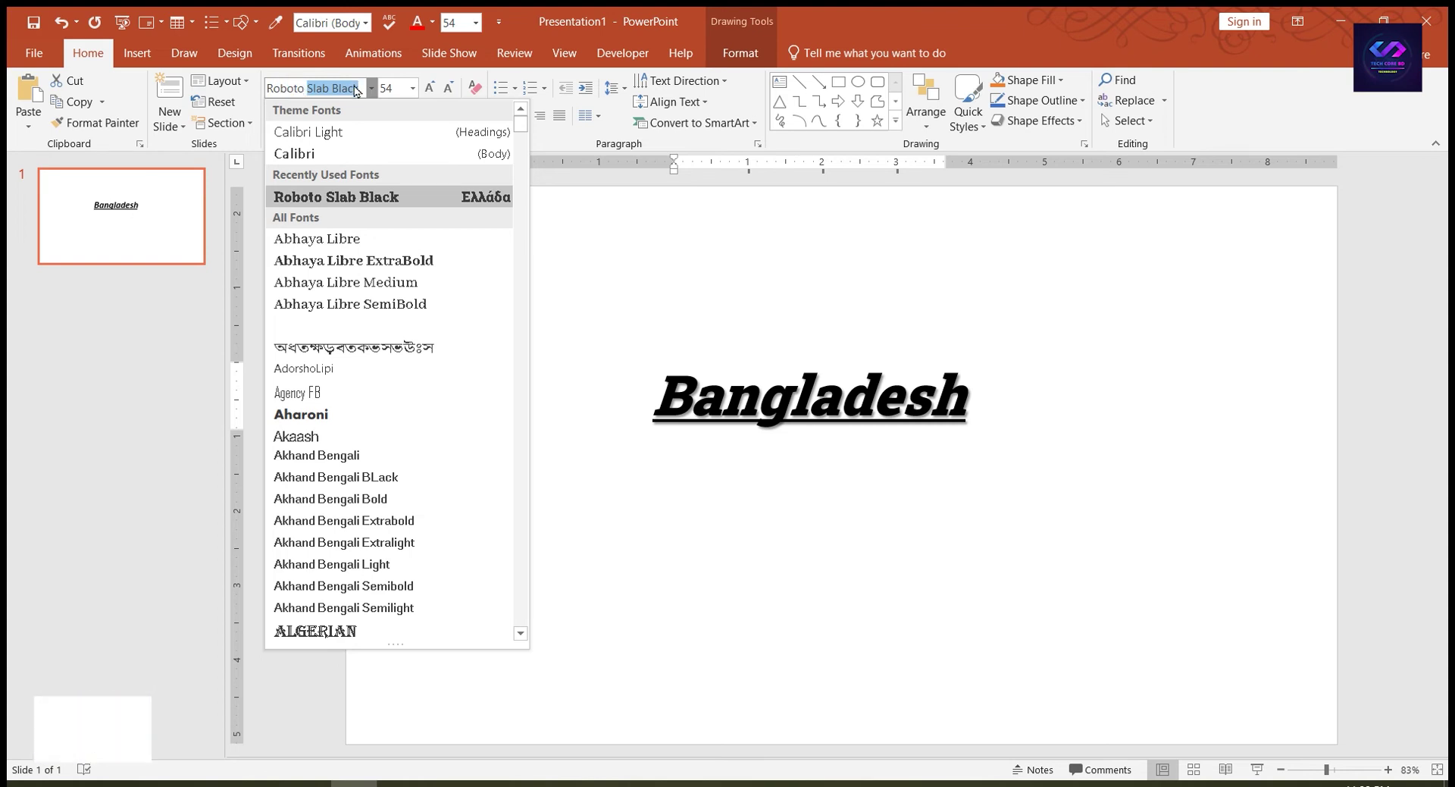
- Apply the Roboto Slab Black font to the "Bangladesh" text and nudge its text box slightly left on the slide
left_click(390, 197)
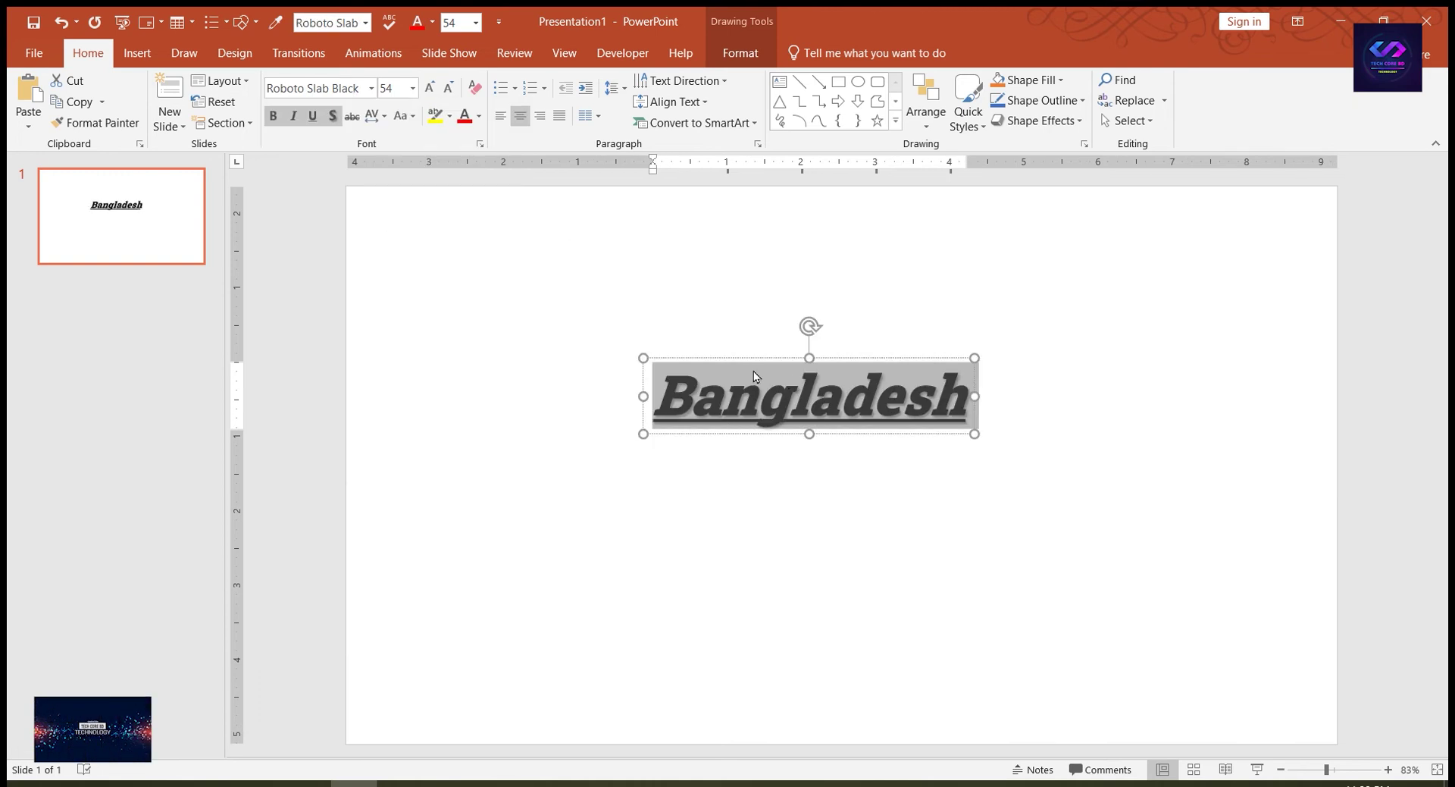
left_click(751, 357)
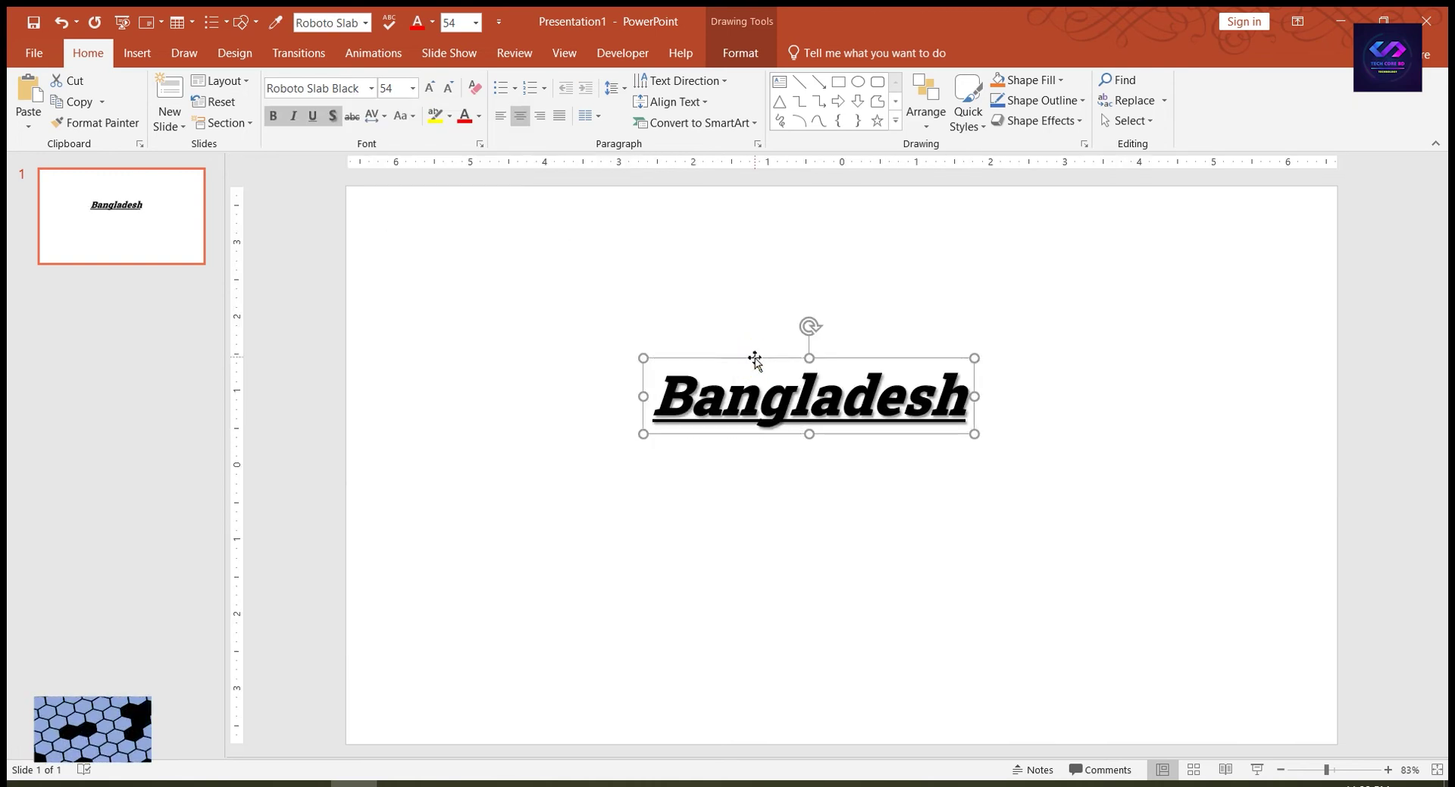
mouse_move(751, 357)
left_mouse_down()
mouse_move(741, 417)
mouse_move(734, 358)
left_mouse_up()
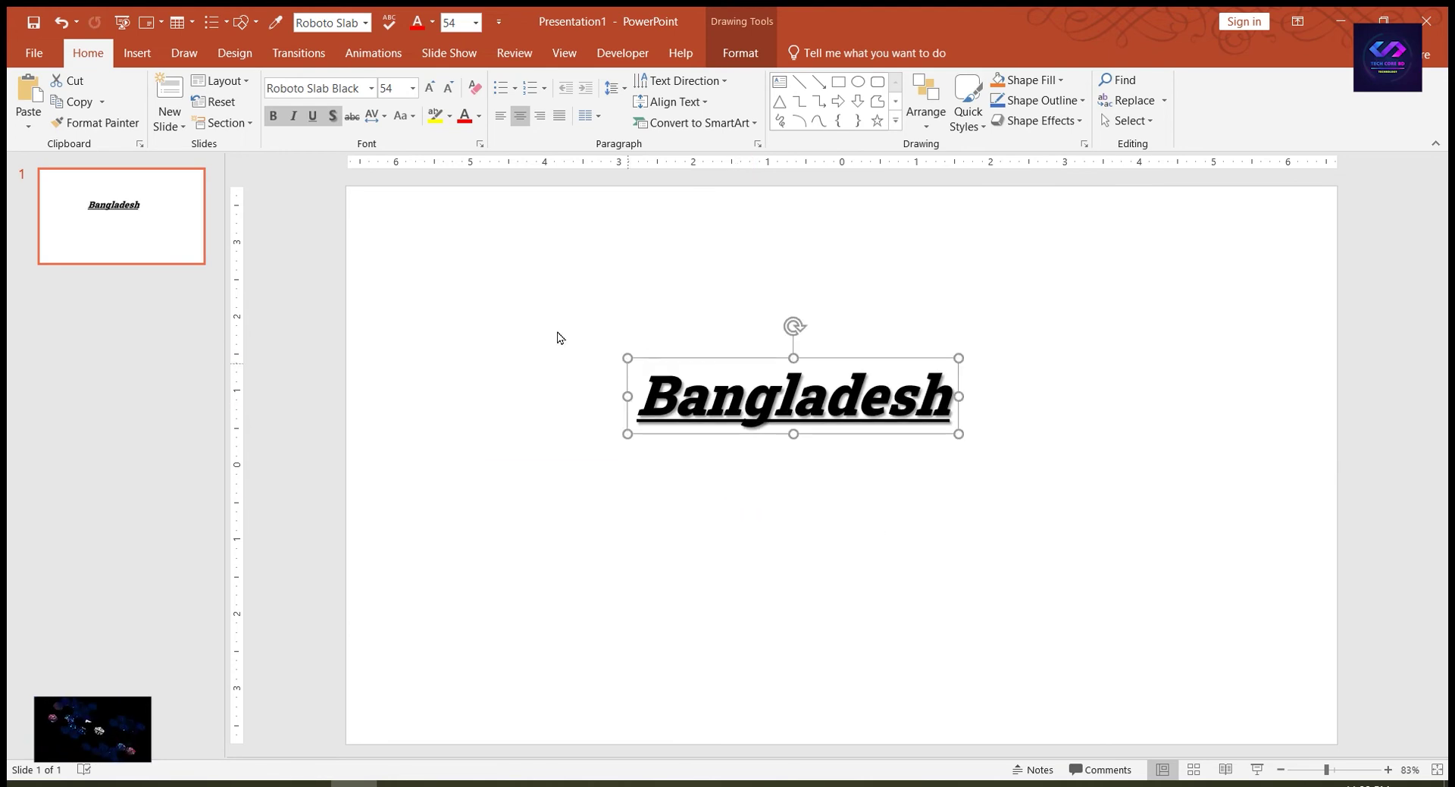
- Reselect the "Bangladesh" text box and move it slightly up and to the right on the slide
left_click(542, 390)
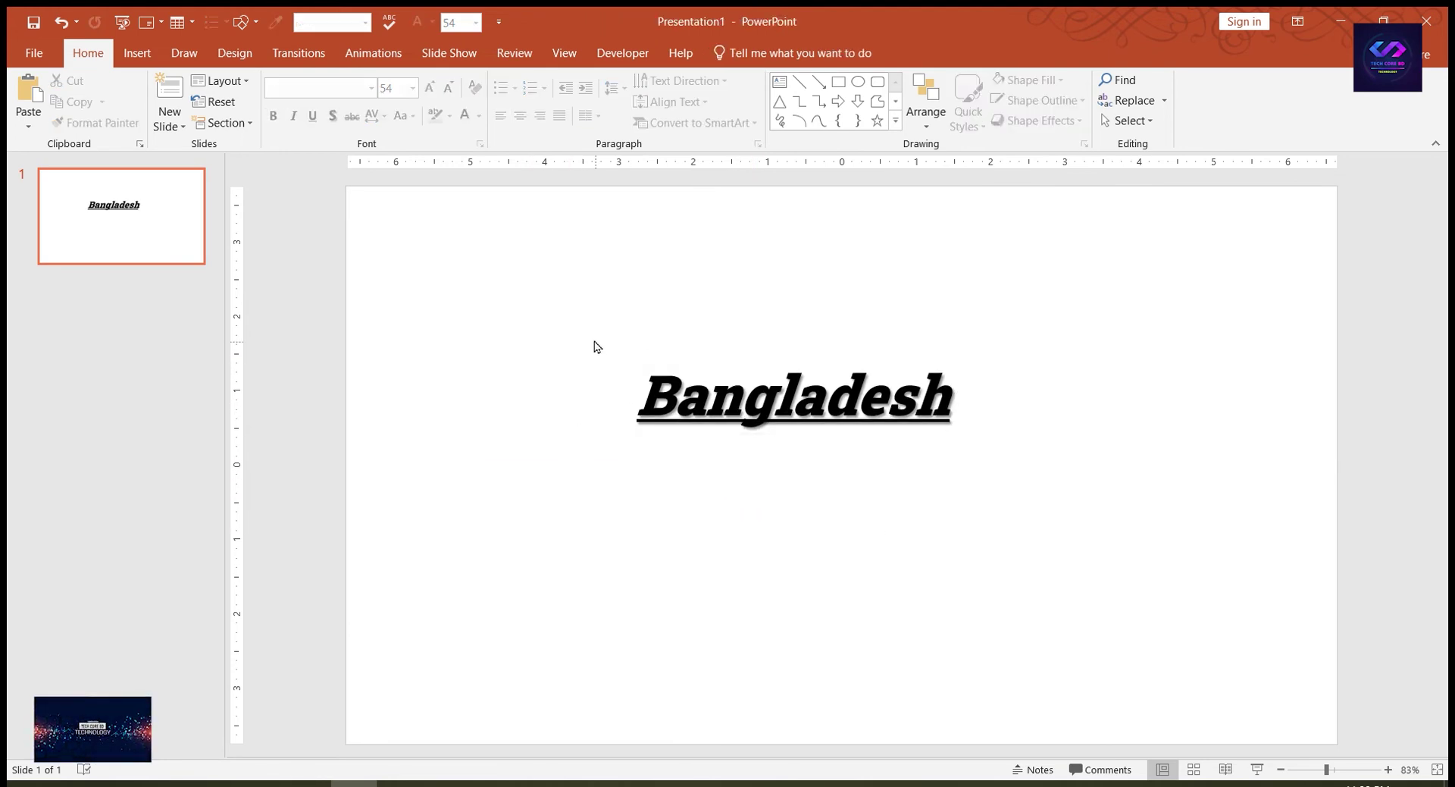
left_click_drag(564, 306, 1107, 578)
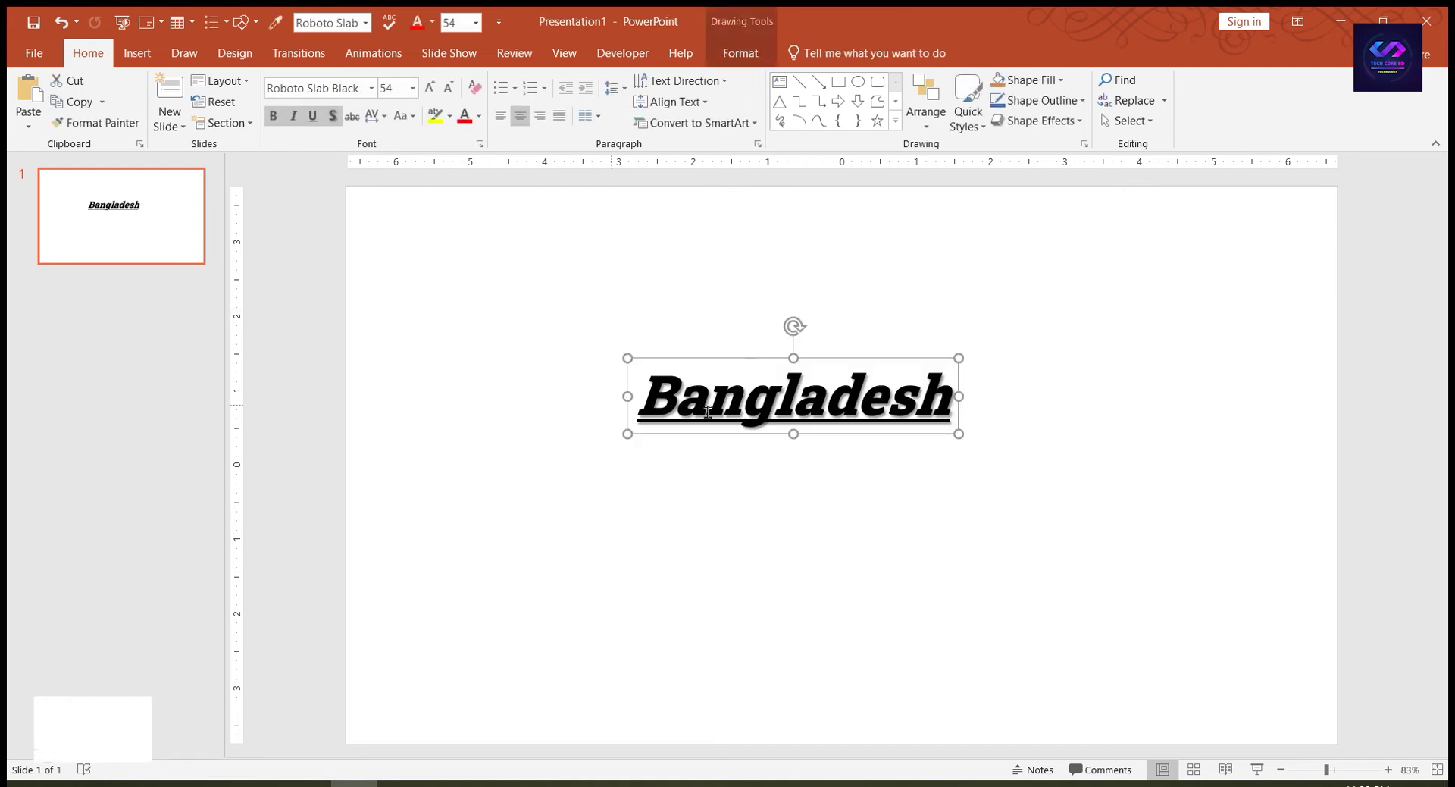
mouse_move(707, 366)
left_mouse_down()
mouse_move(692, 357)
mouse_move(686, 443)
mouse_move(692, 371)
mouse_move(925, 389)
mouse_move(771, 334)
mouse_move(689, 363)
mouse_move(731, 347)
left_mouse_up()
mouse_move(611, 308)
left_mouse_down()
mouse_move(967, 506)
mouse_move(1216, 570)
left_mouse_up()
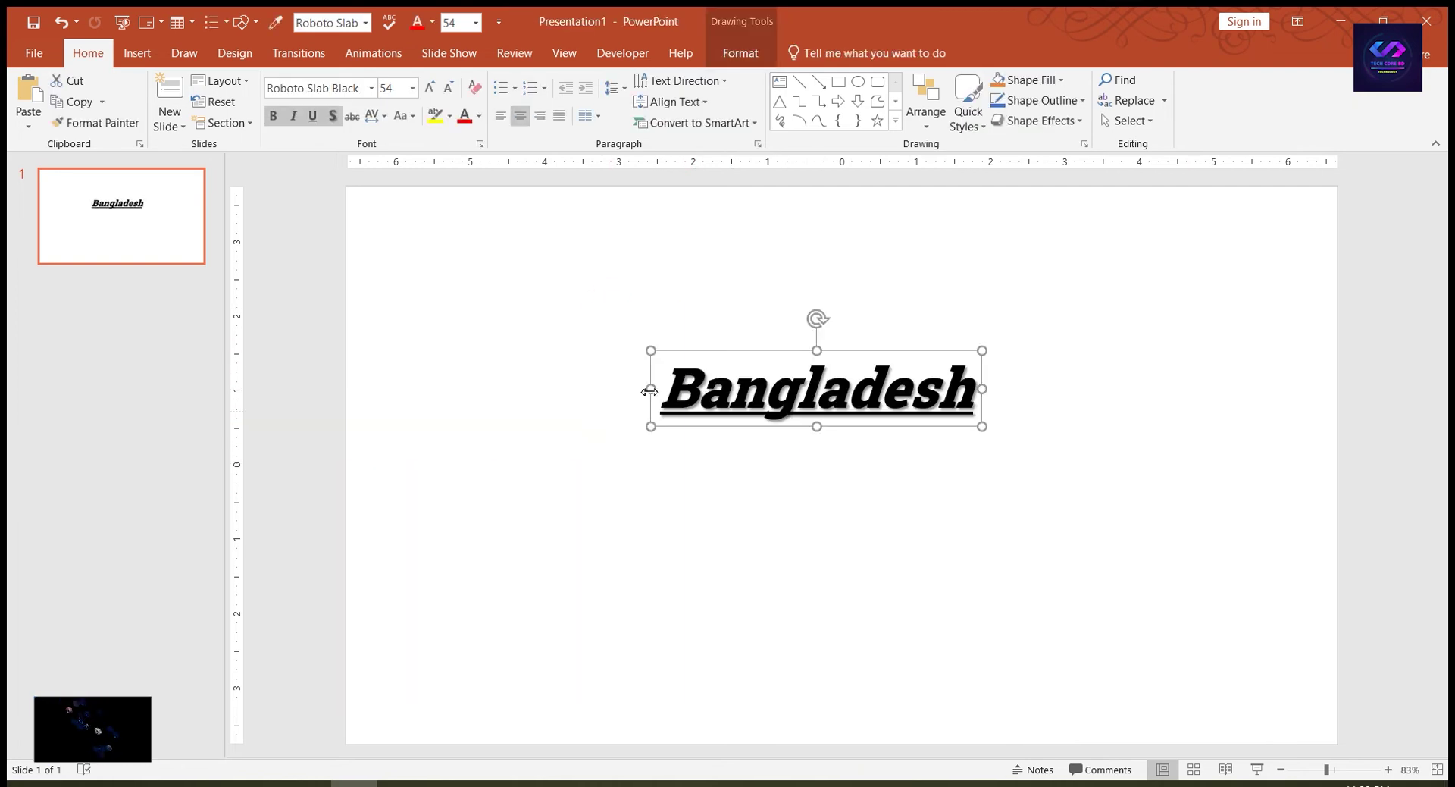
- Change the font color of the whole word "Bangladesh" to the theme orange
left_click(750, 382)
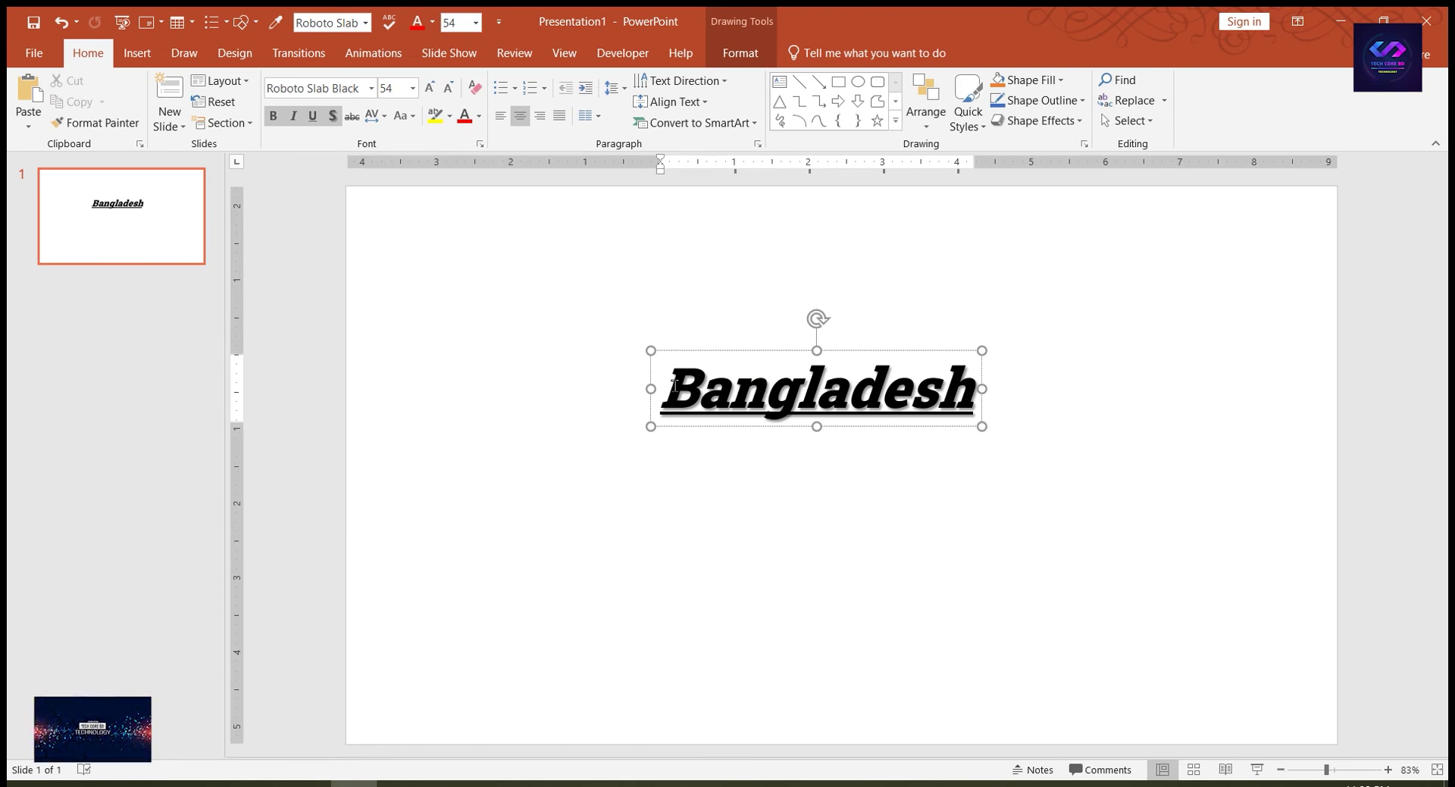
left_click_drag(673, 384, 973, 396)
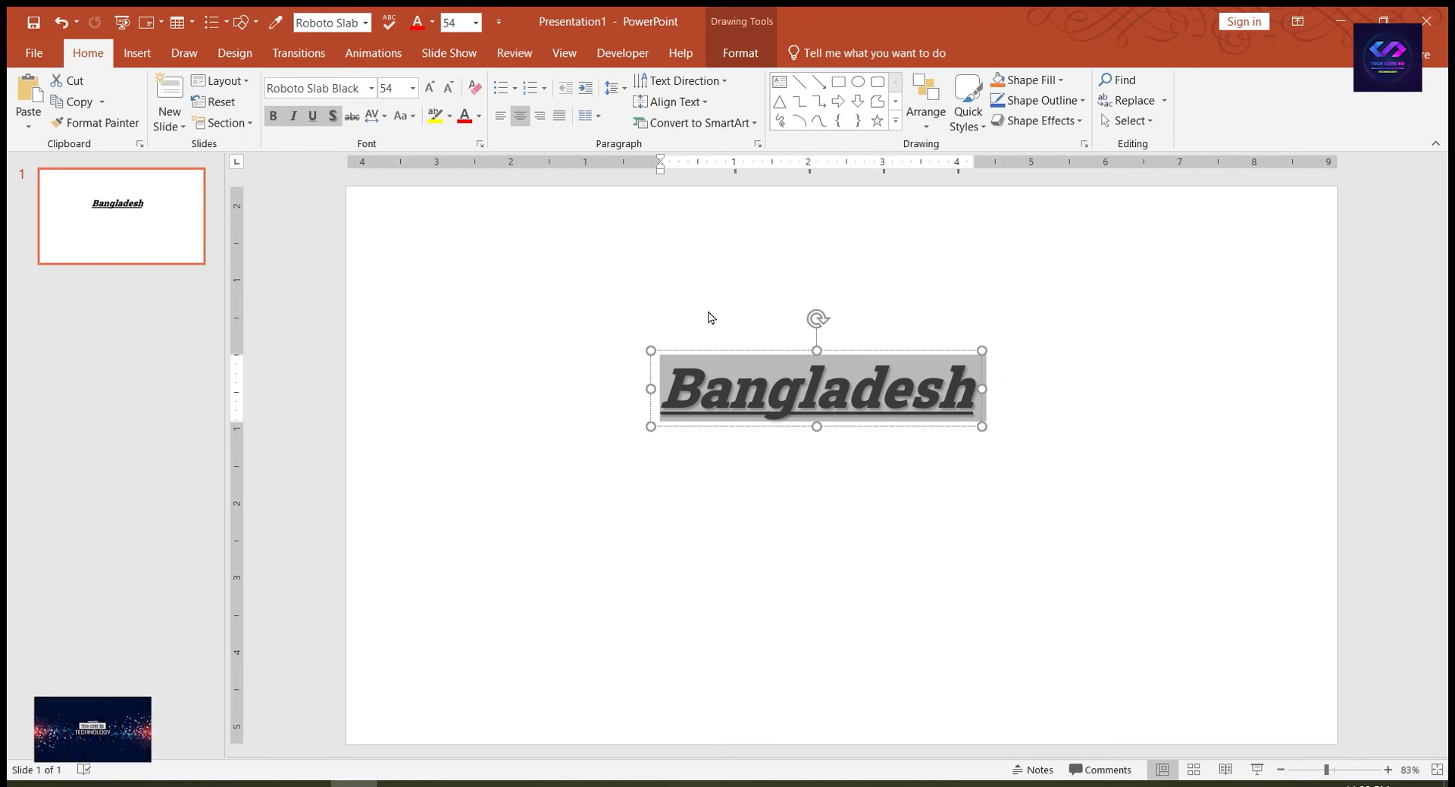
left_click(479, 116)
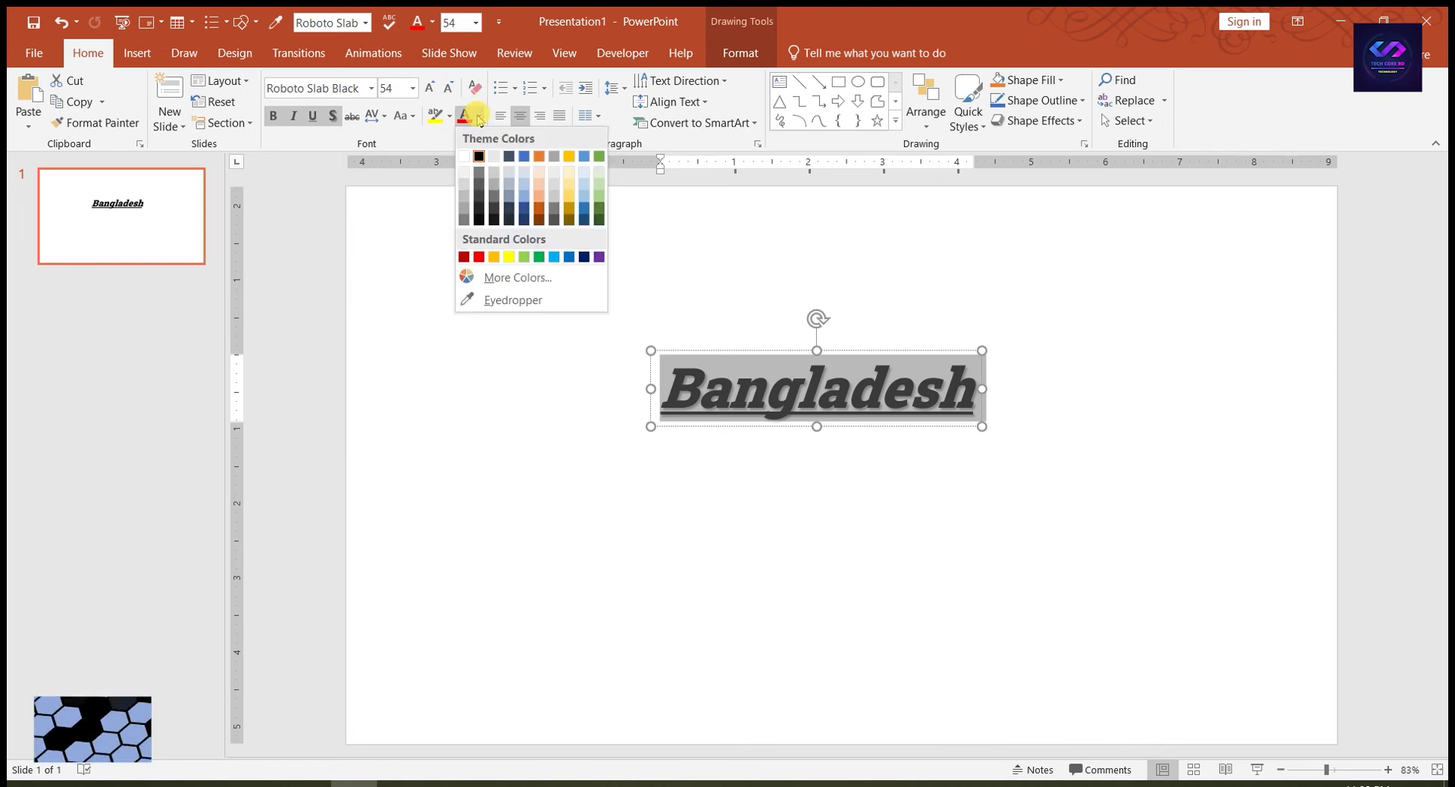
left_click(539, 157)
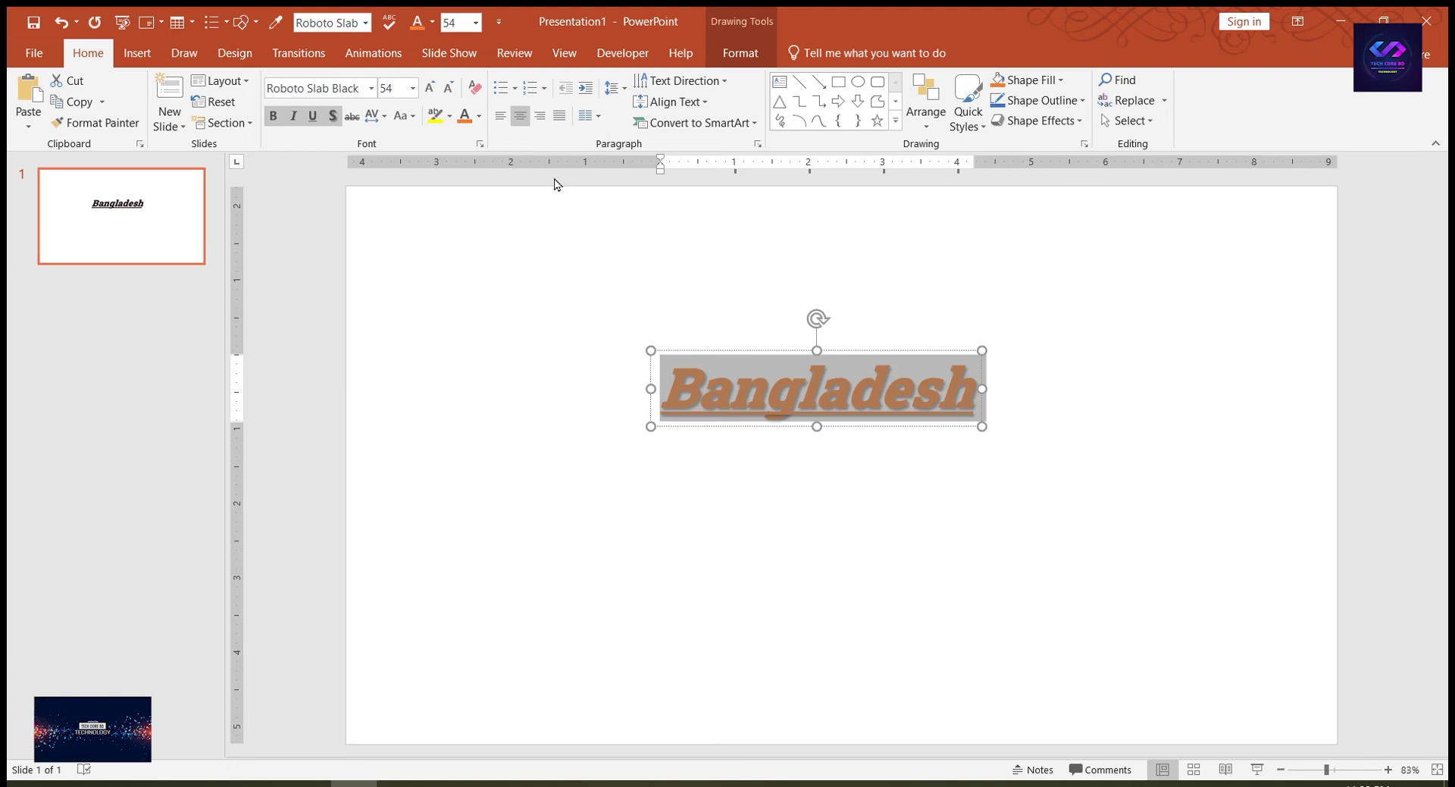
- Apply the green-outline shape style to the "Bangladesh" text box and fill it with standard light blue
left_click(749, 372)
left_click(739, 349)
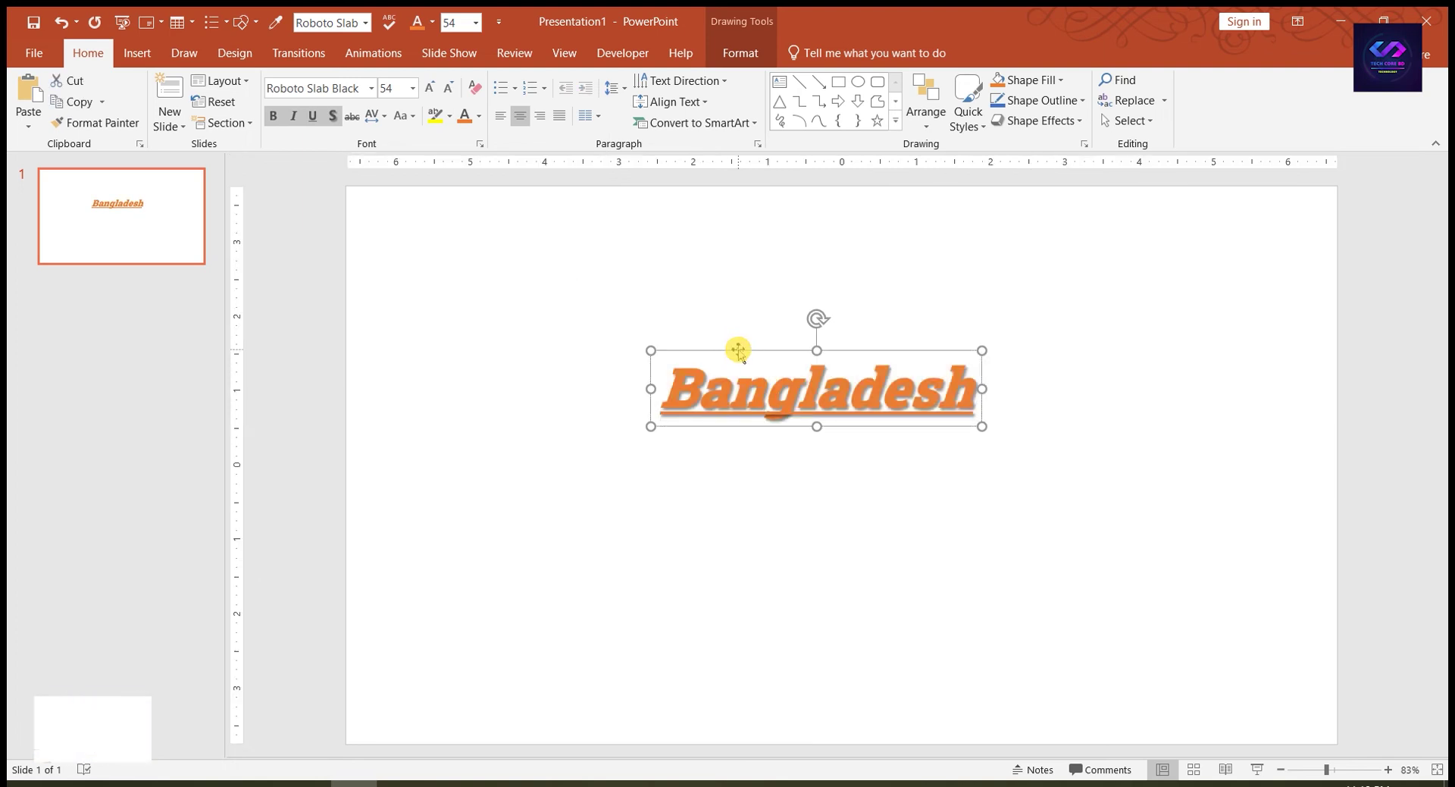
left_click(741, 55)
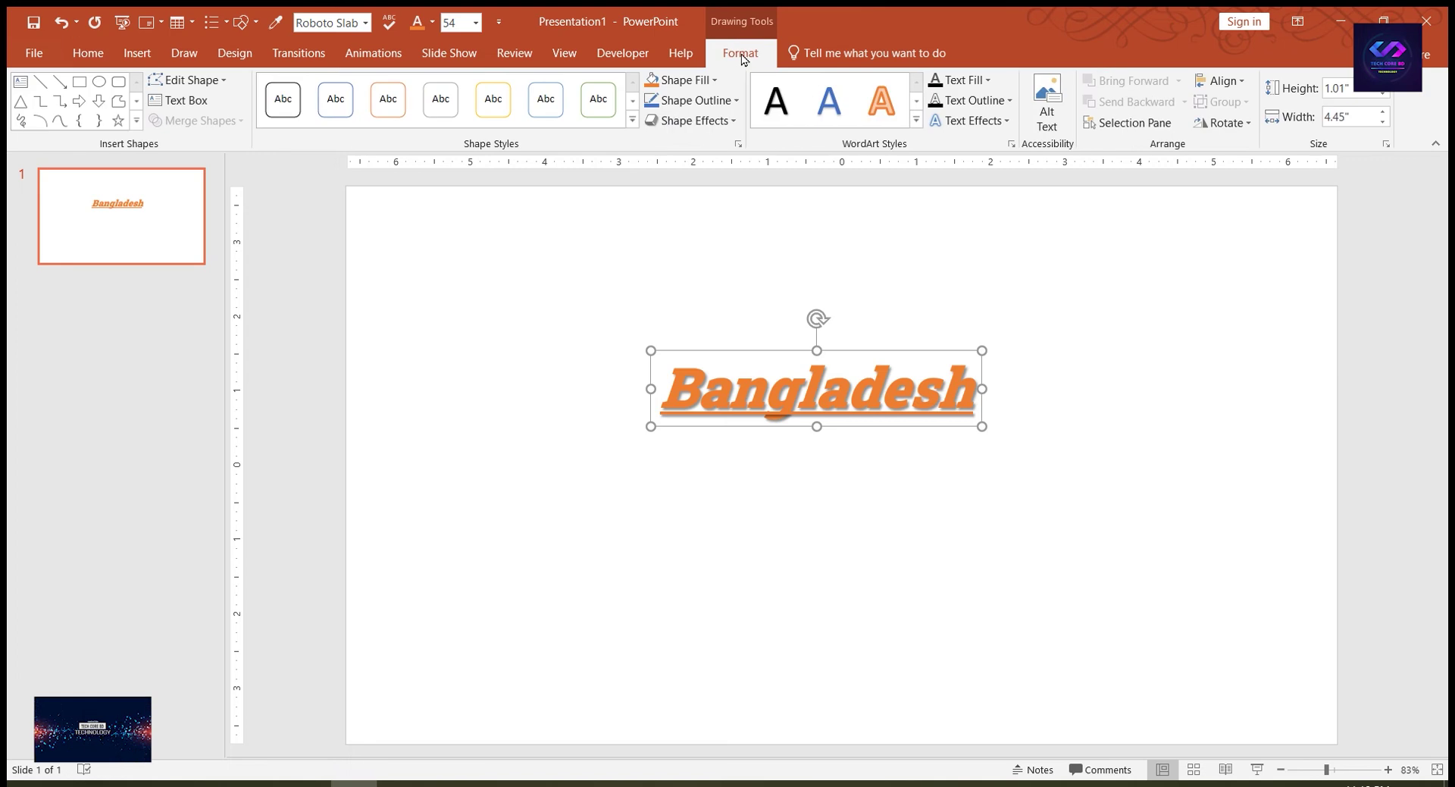
left_click(742, 351)
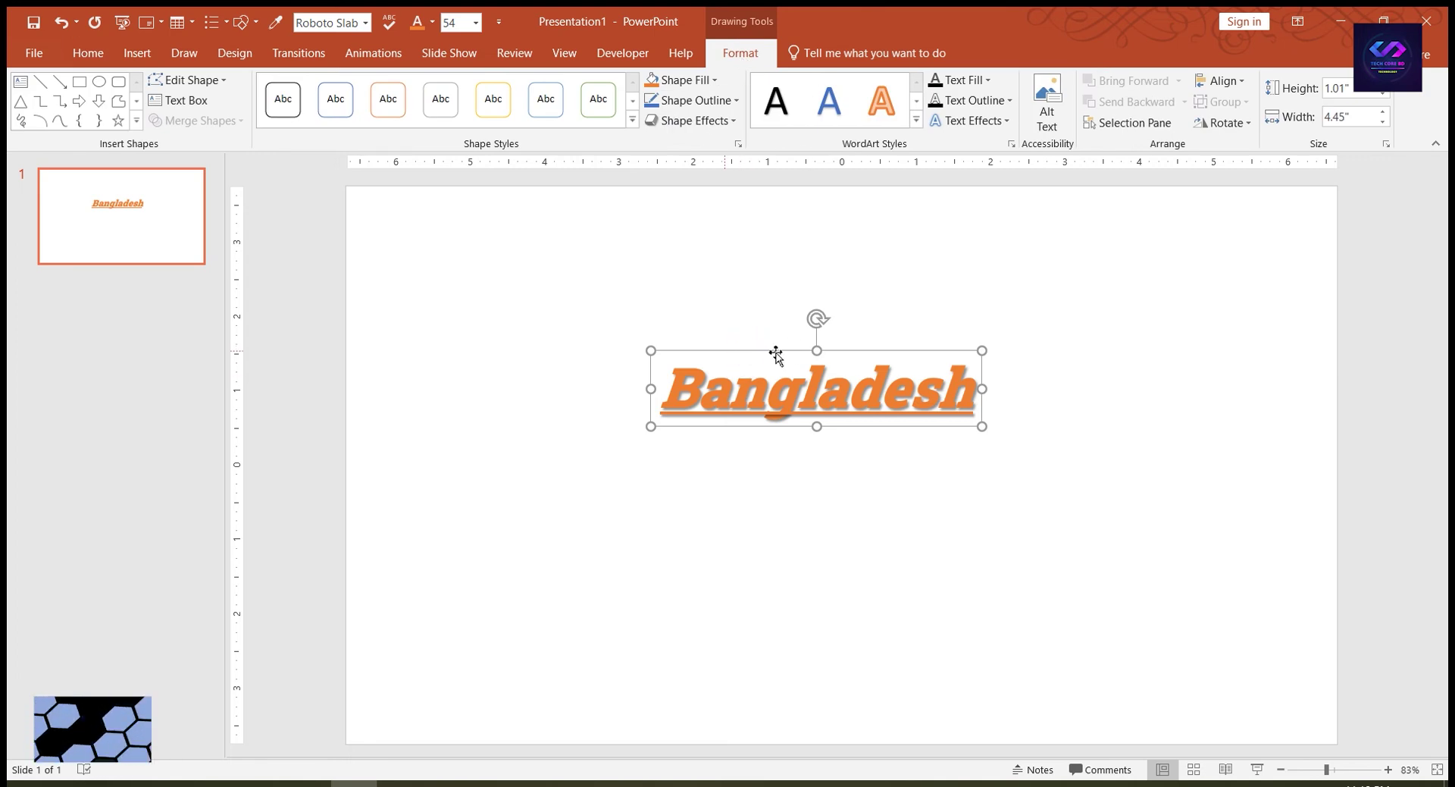
left_click(598, 98)
left_click(669, 83)
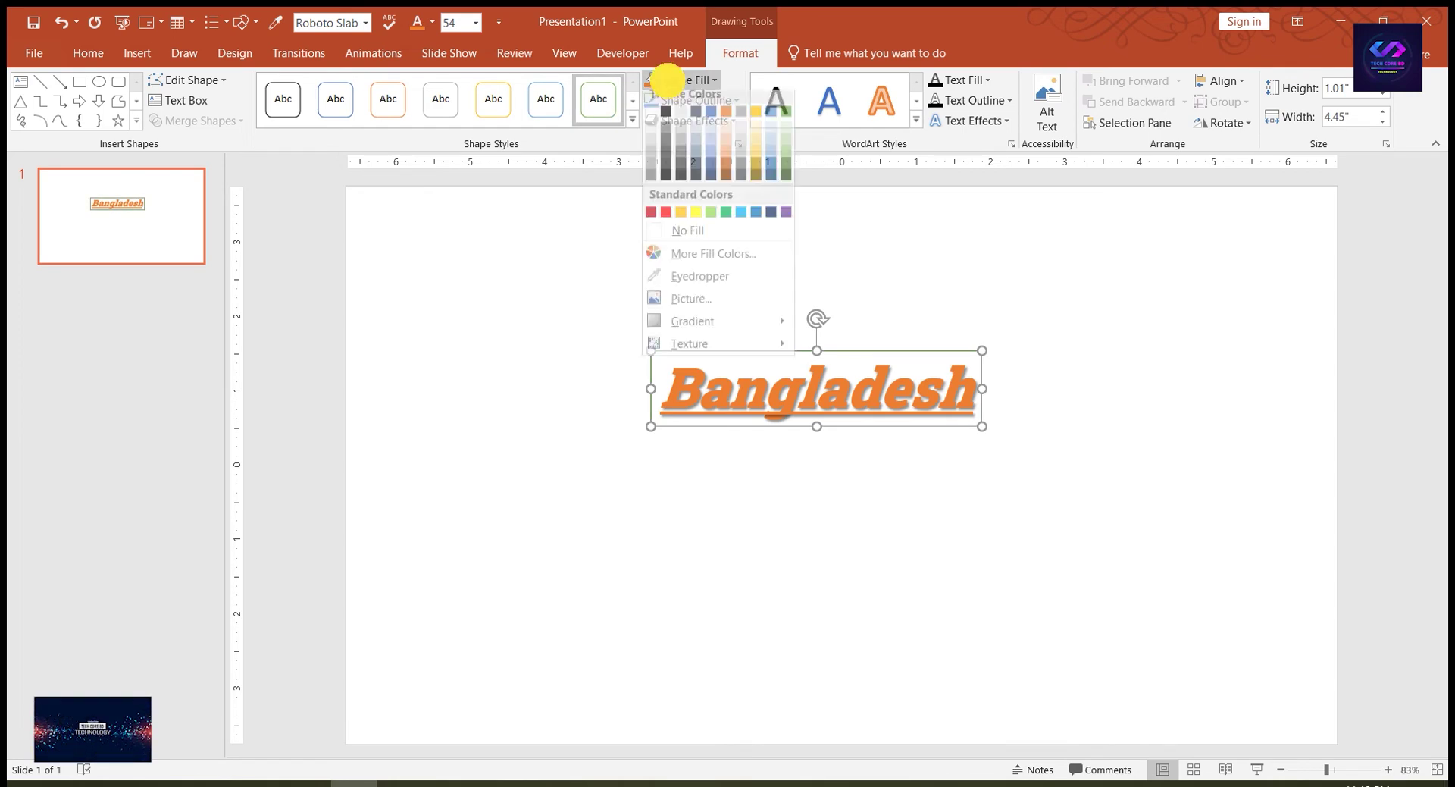
left_click(741, 221)
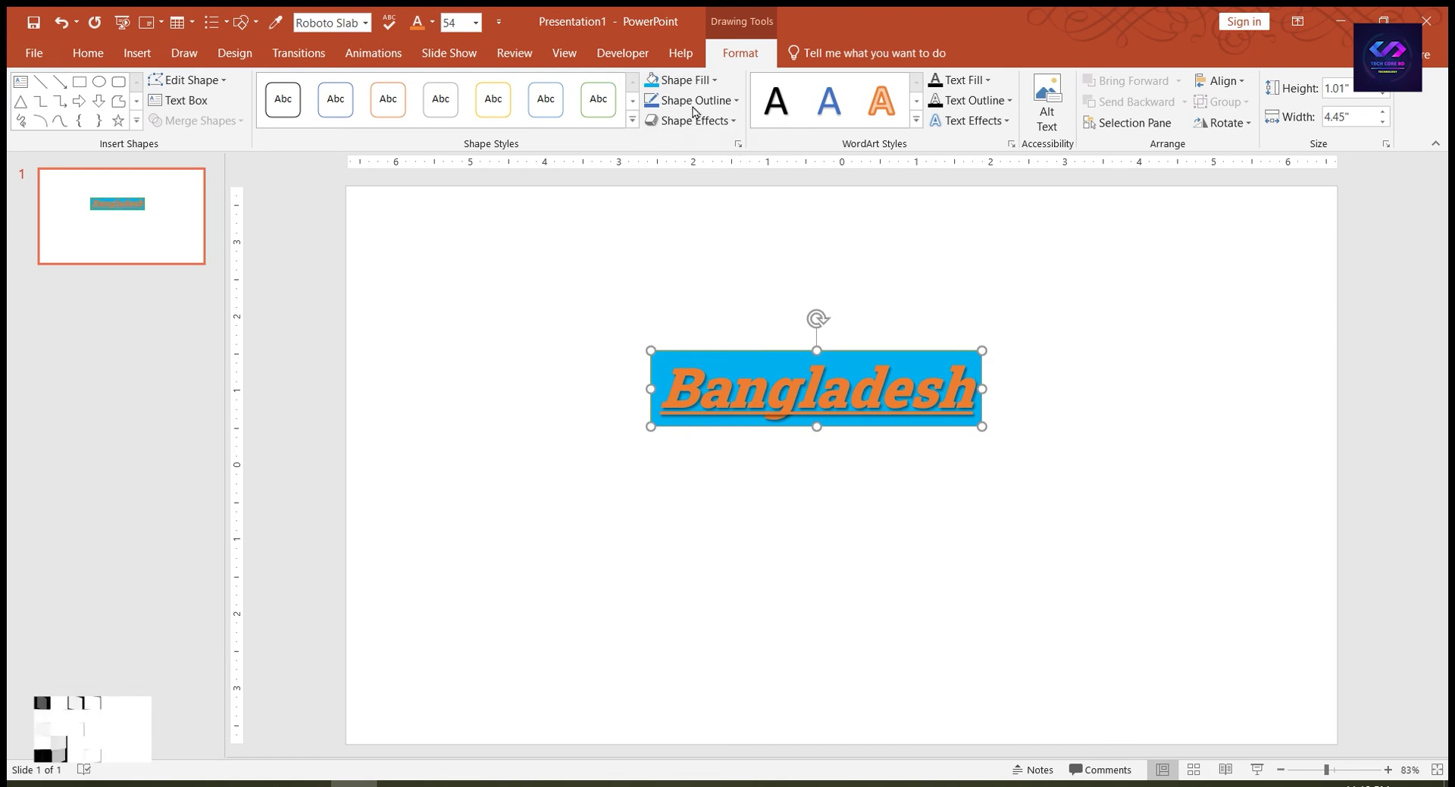
- Give the "Bangladesh" text box a standard green outline 6 pt thick and nudge the box slightly down and right
left_click(694, 100)
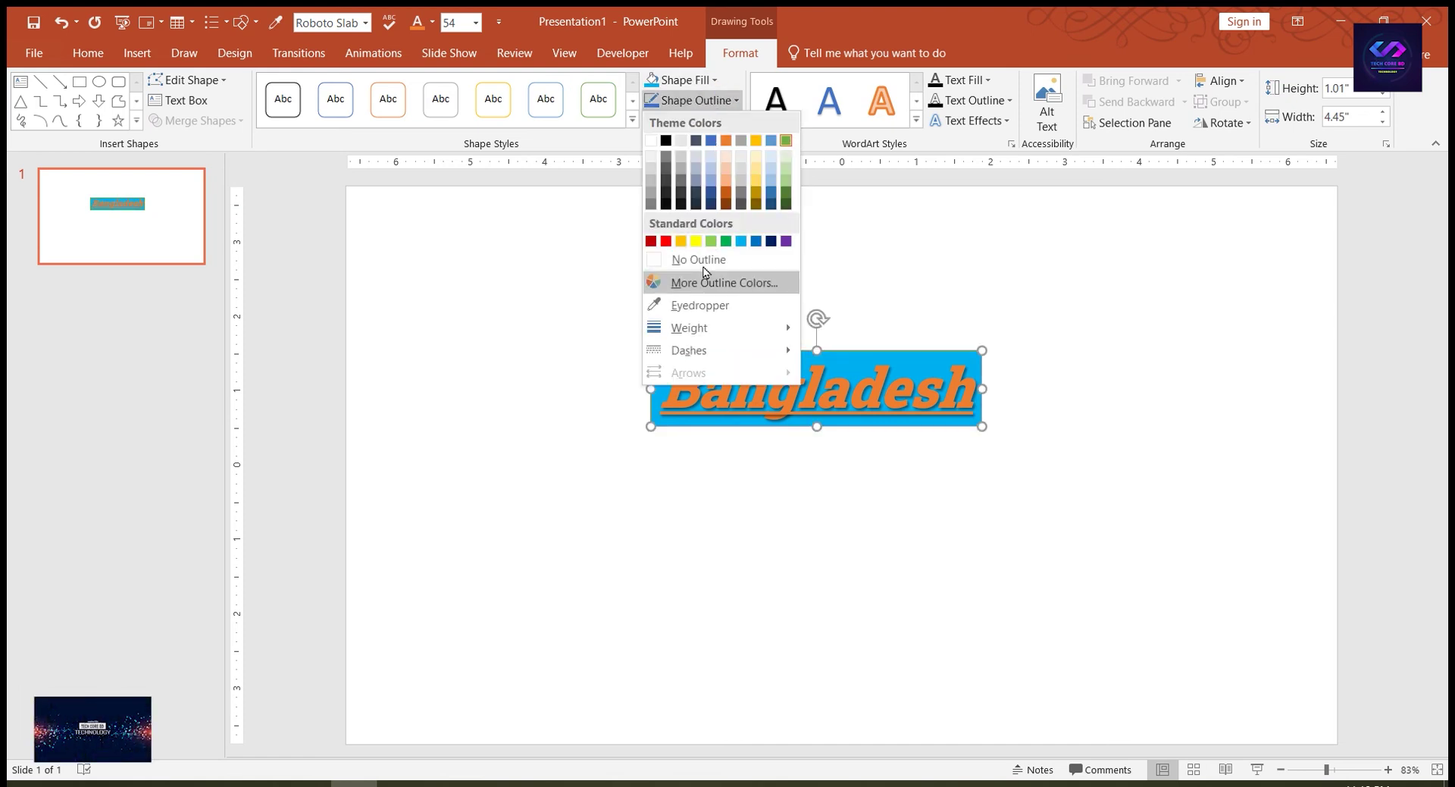
left_click(725, 241)
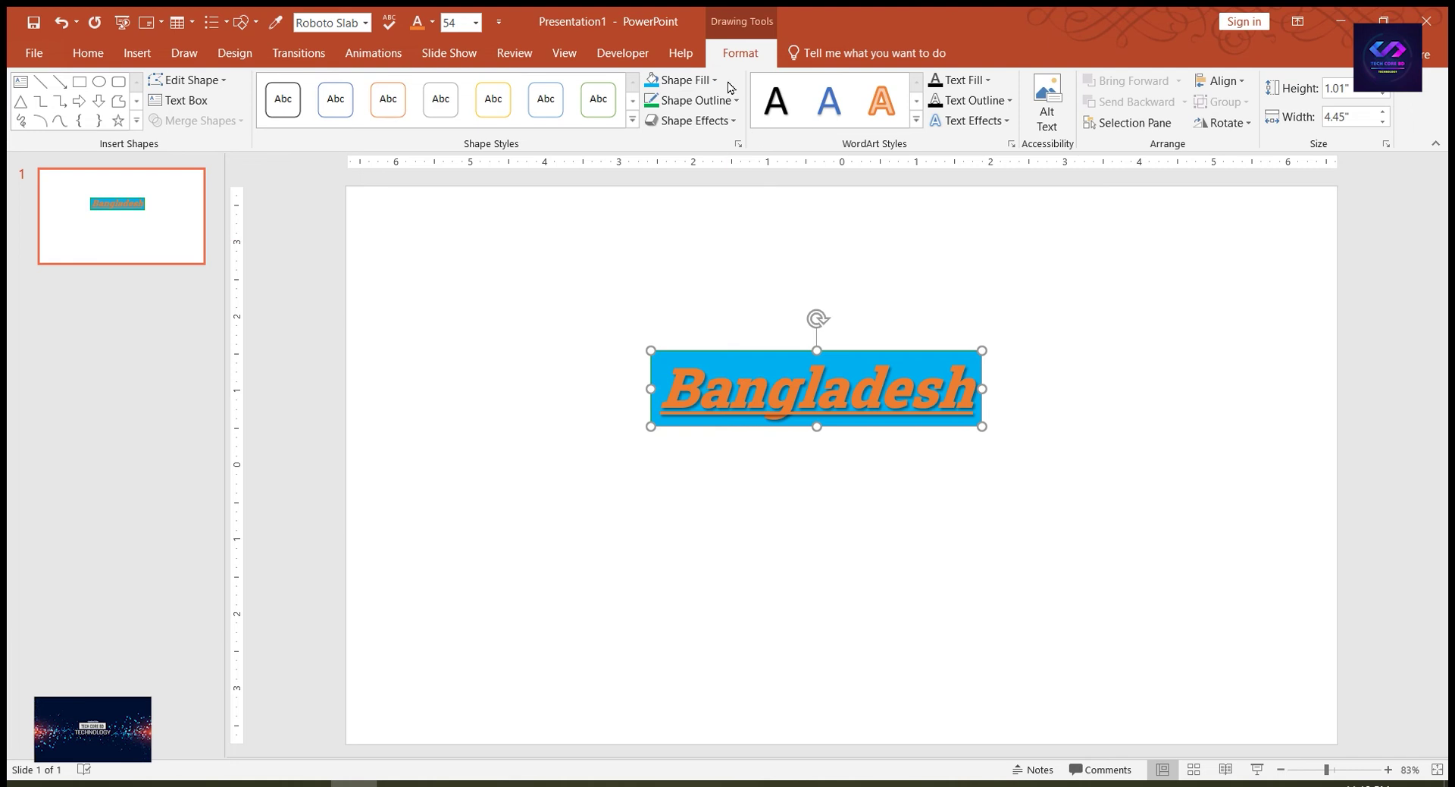
left_click(695, 100)
left_click(690, 327)
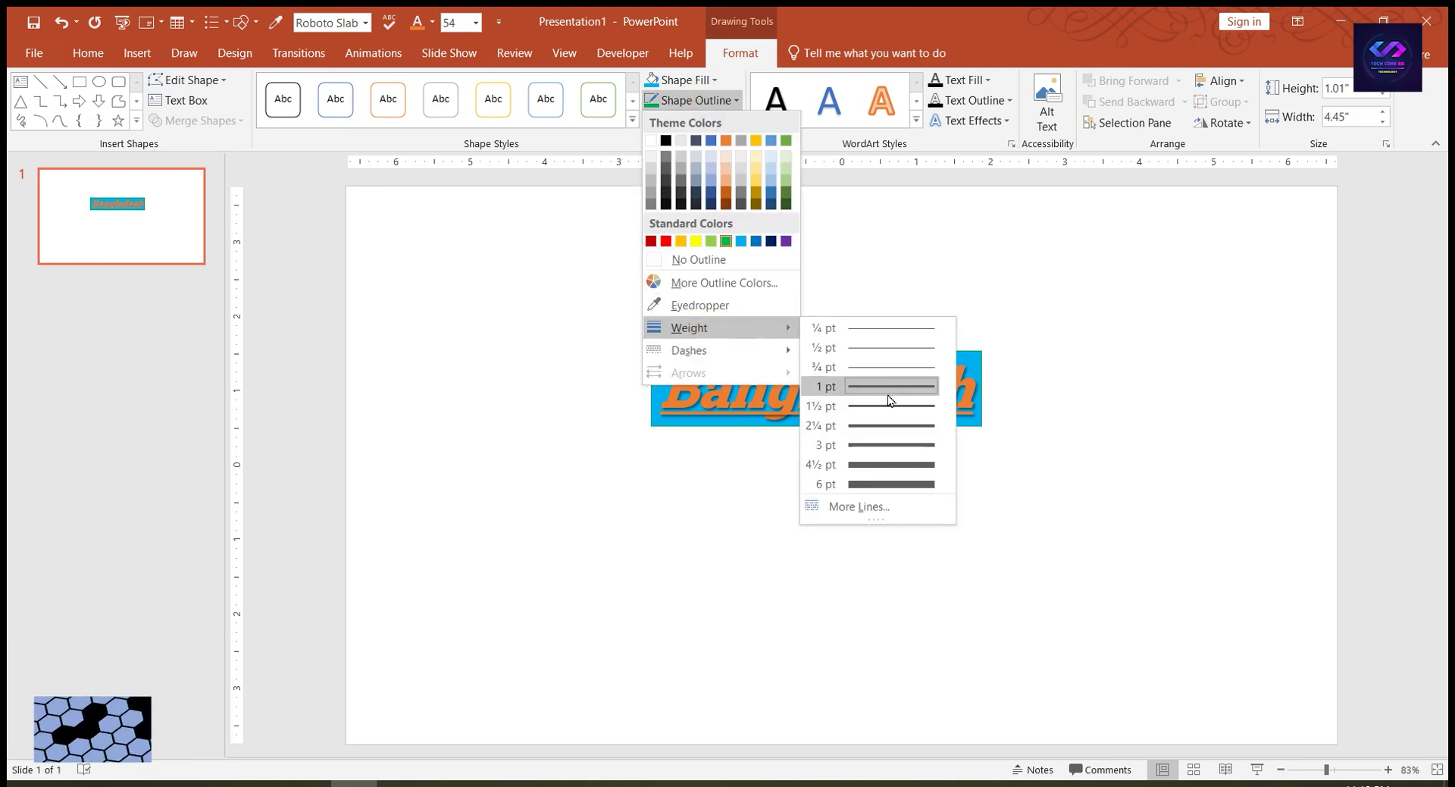
left_click(892, 484)
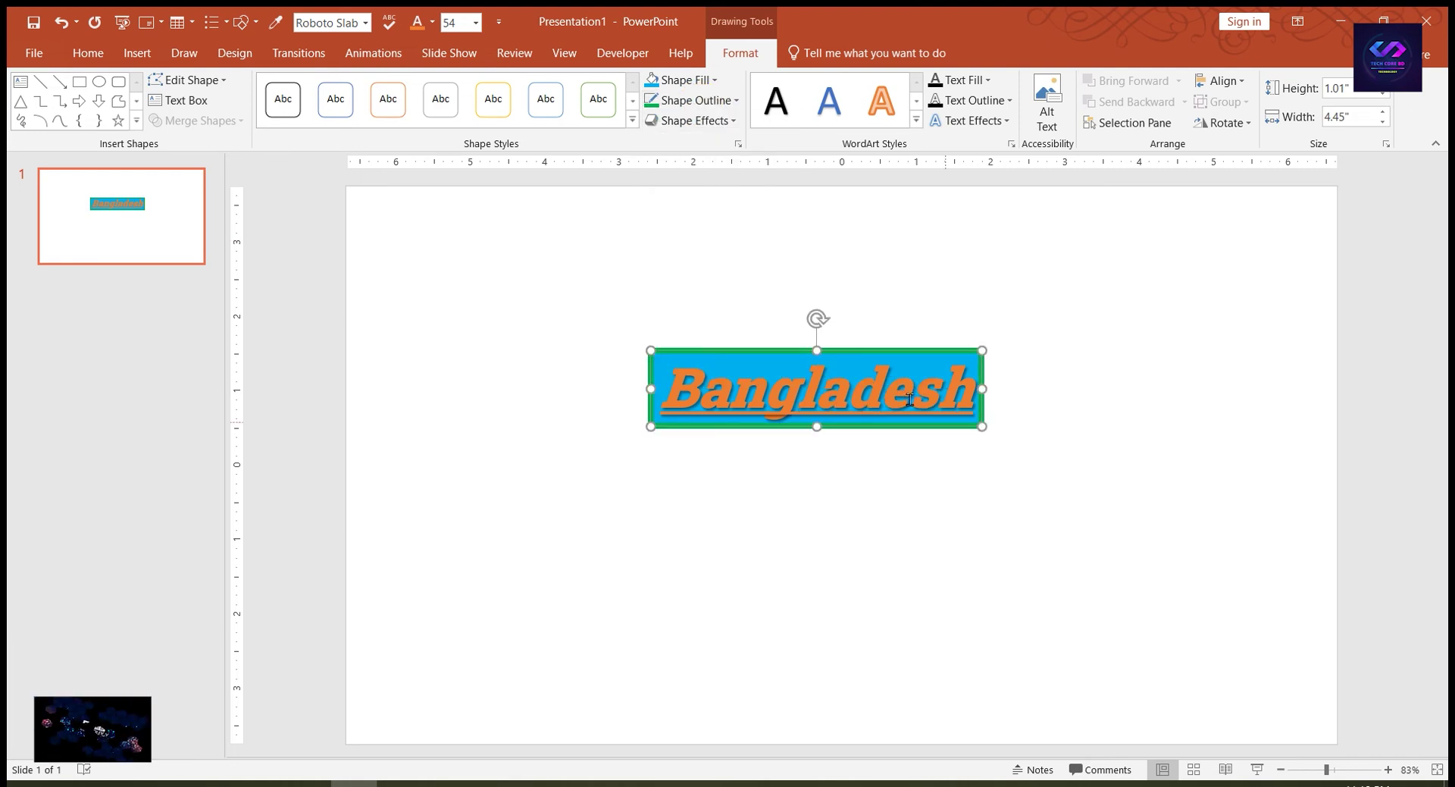
mouse_move(879, 350)
left_mouse_down()
mouse_move(871, 383)
mouse_move(885, 358)
left_mouse_up()
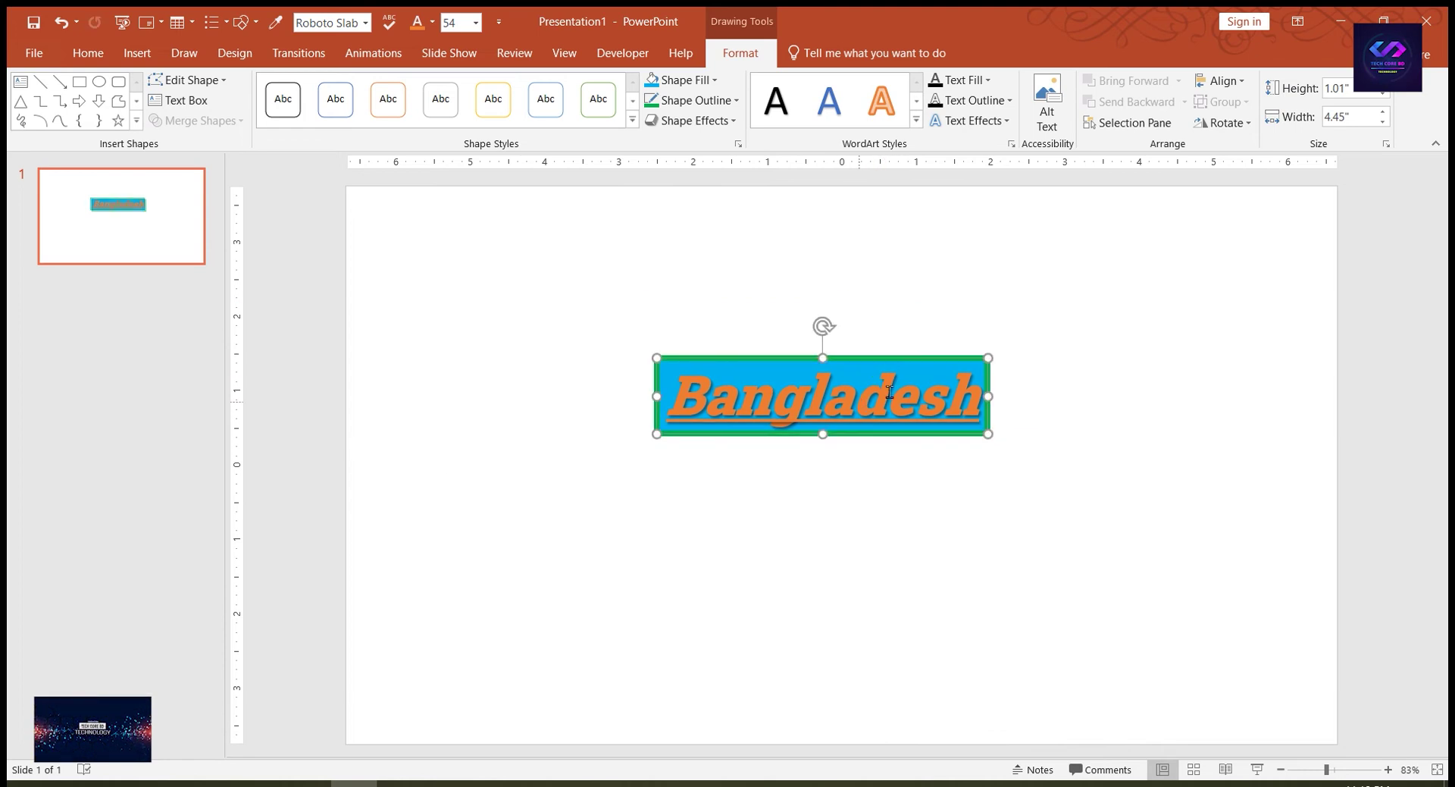
- Shrink the selected "Bangladesh" text by several size increments, and enlarge it to font size 96
double_click(735, 389)
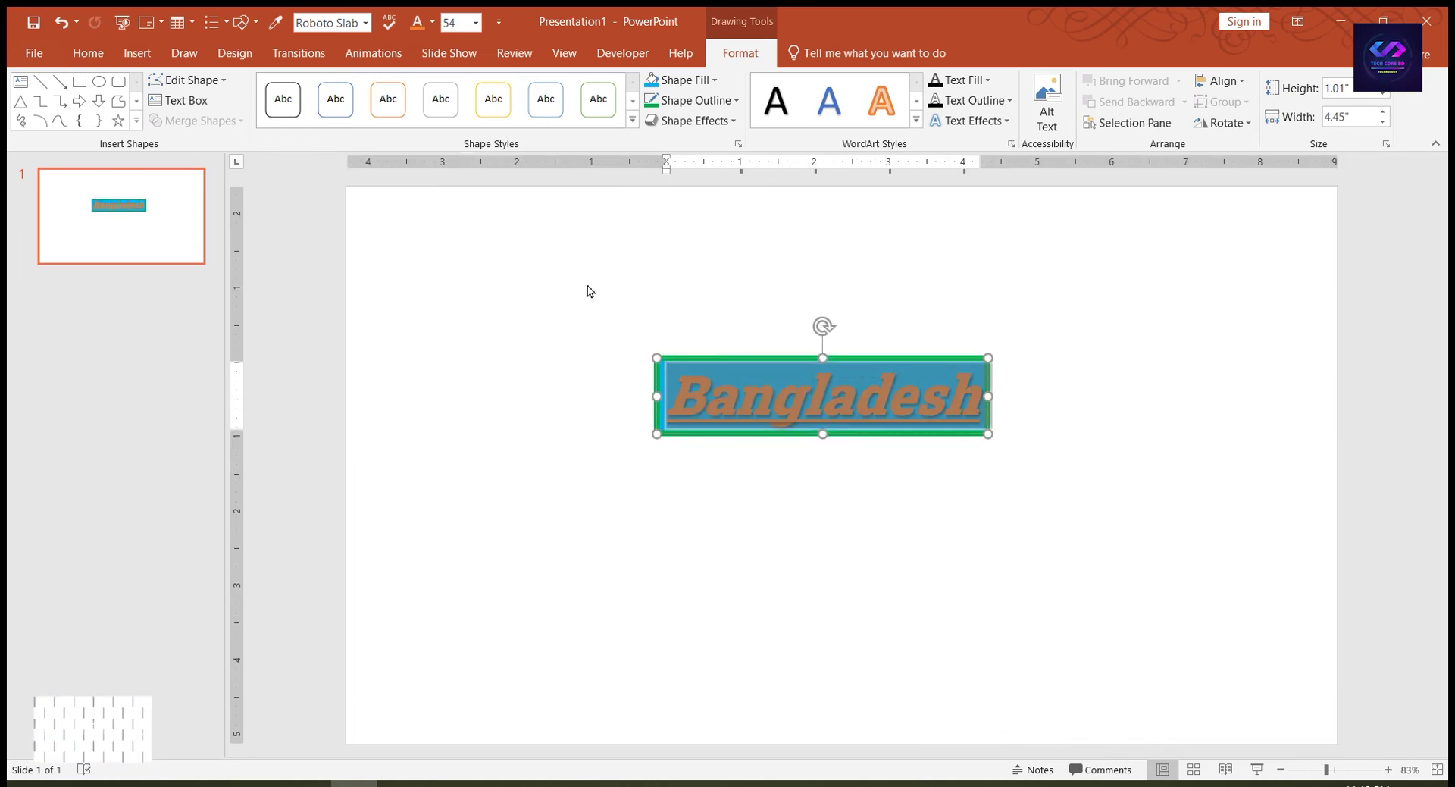
left_click(104, 52)
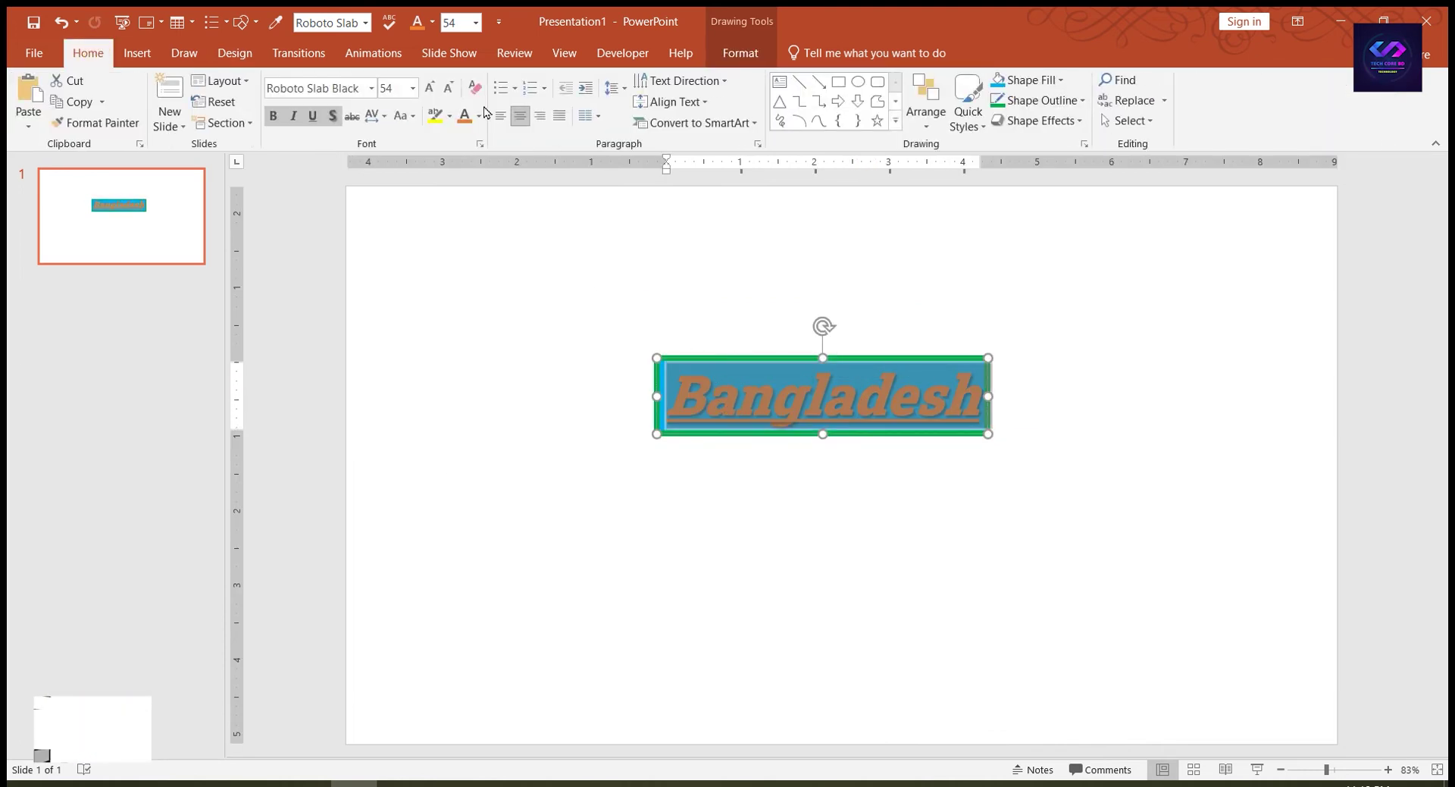
left_click(450, 89)
left_click(450, 88)
left_click(450, 89)
left_click(451, 89)
left_click(450, 89)
left_click(428, 91)
left_click(428, 91)
left_click(428, 91)
left_click(428, 91)
left_click(428, 91)
left_click(429, 91)
left_click(428, 89)
left_click(428, 90)
left_click(428, 89)
left_click(429, 89)
left_click(429, 90)
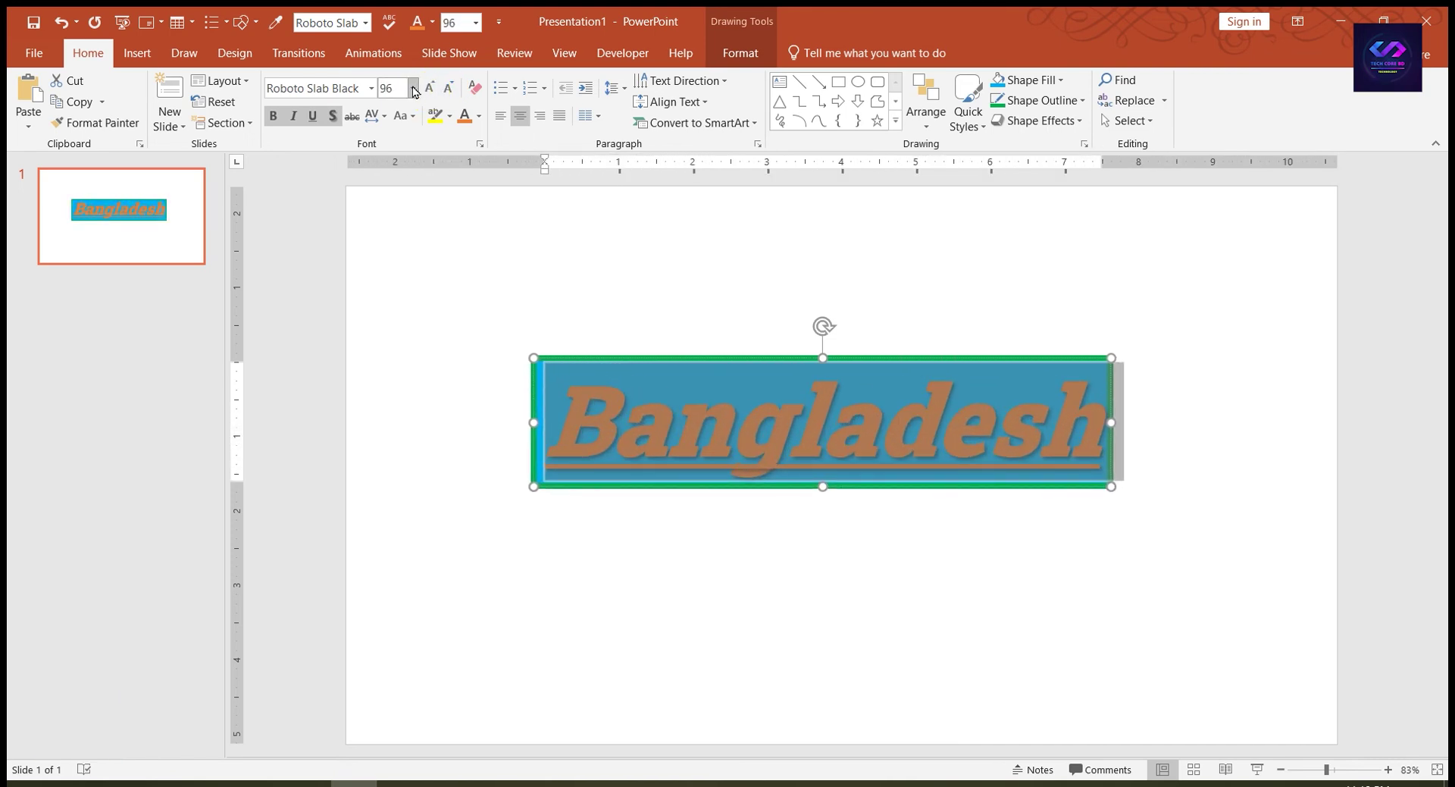
left_click(413, 89)
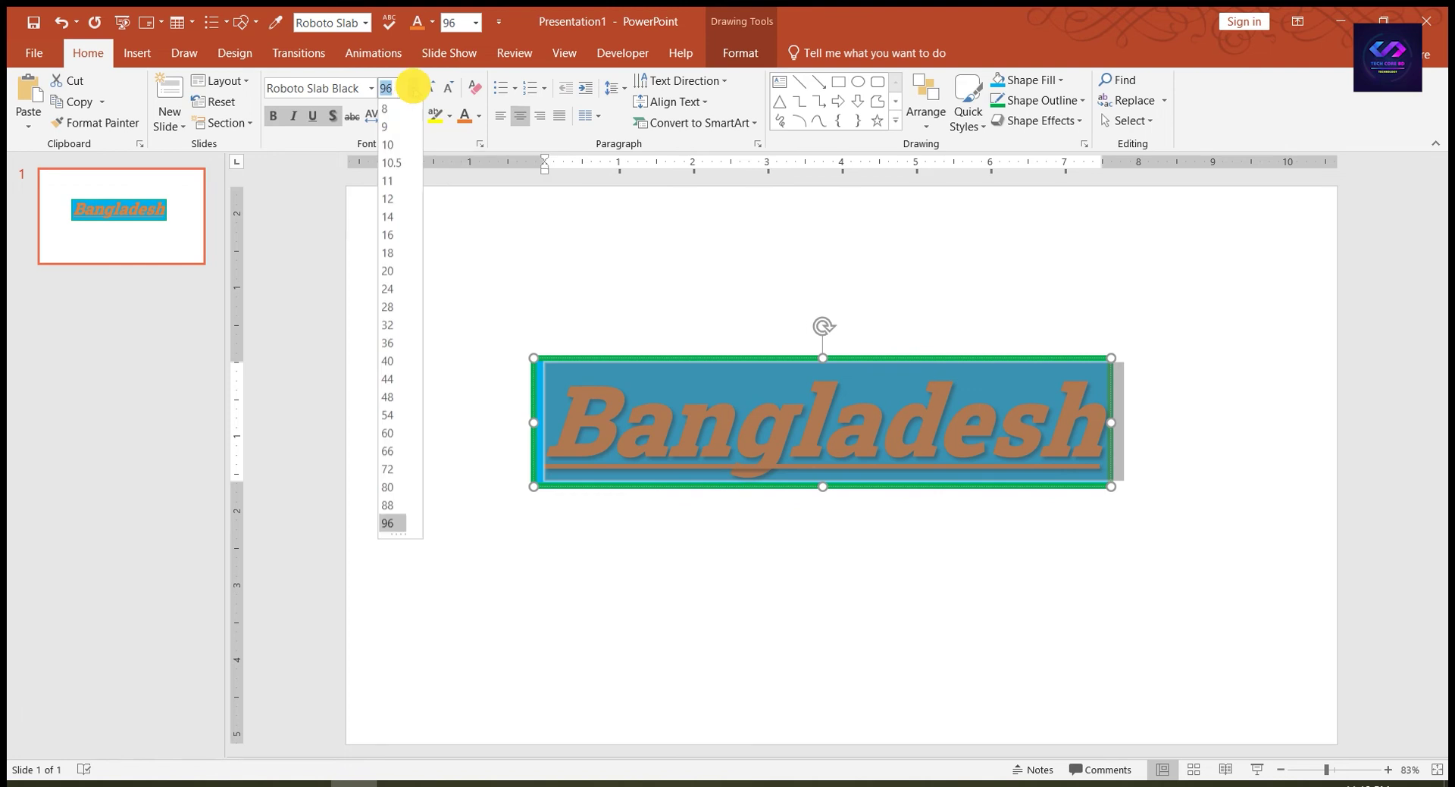
left_click(400, 525)
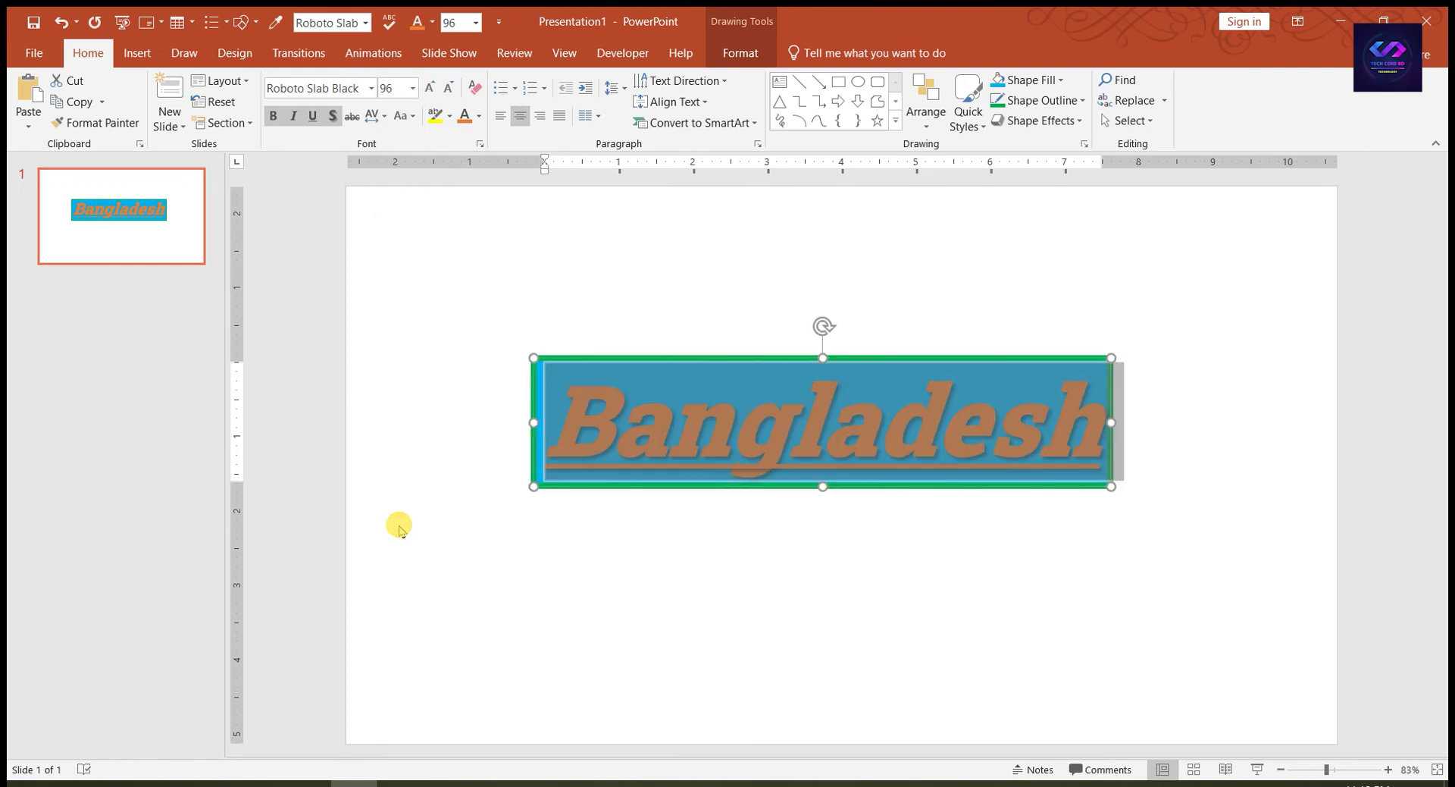
- Enlarge the "Bangladesh" text beyond the listed sizes up to 166, and reduce it to size 115
left_click(429, 88)
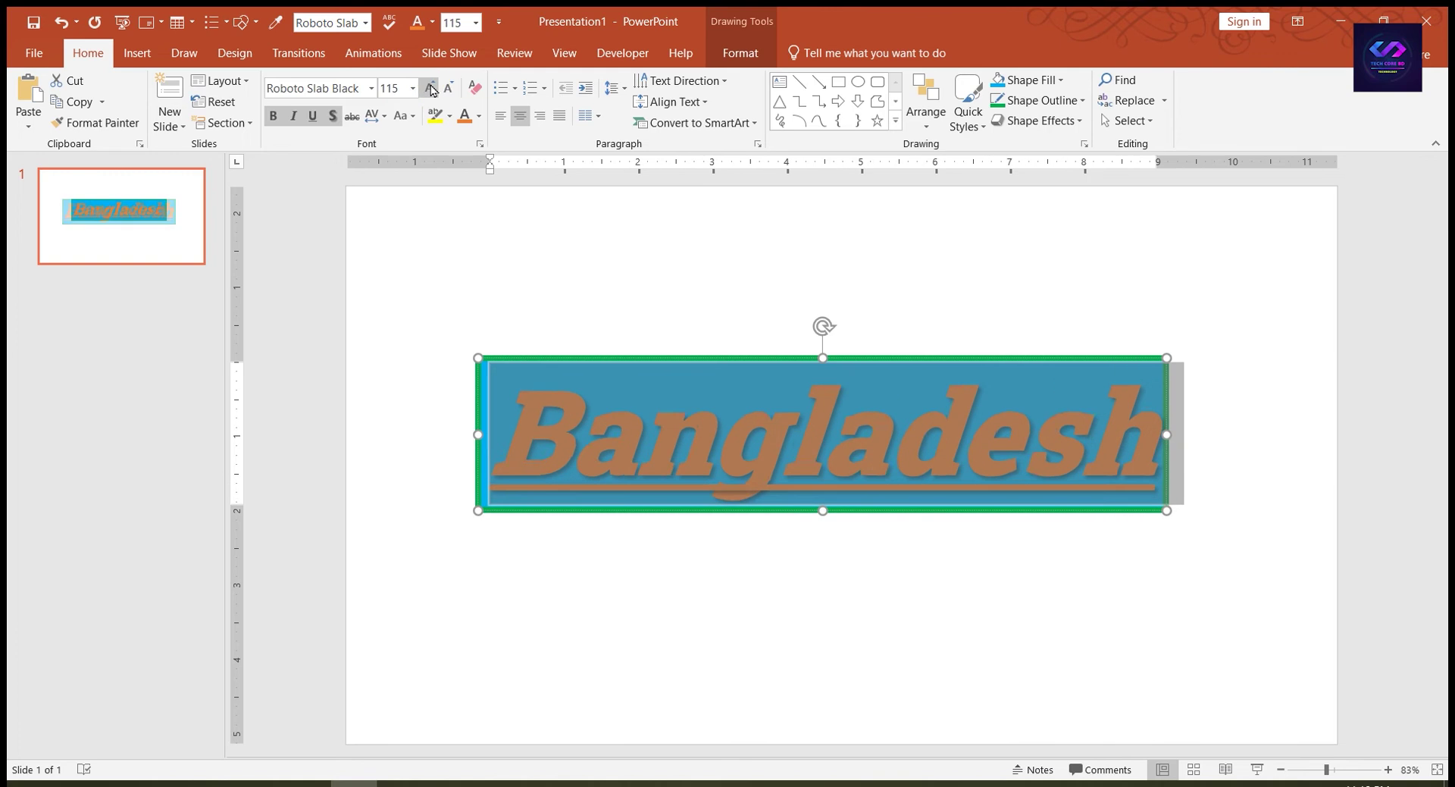
left_click(430, 88)
left_click(429, 88)
left_click(449, 88)
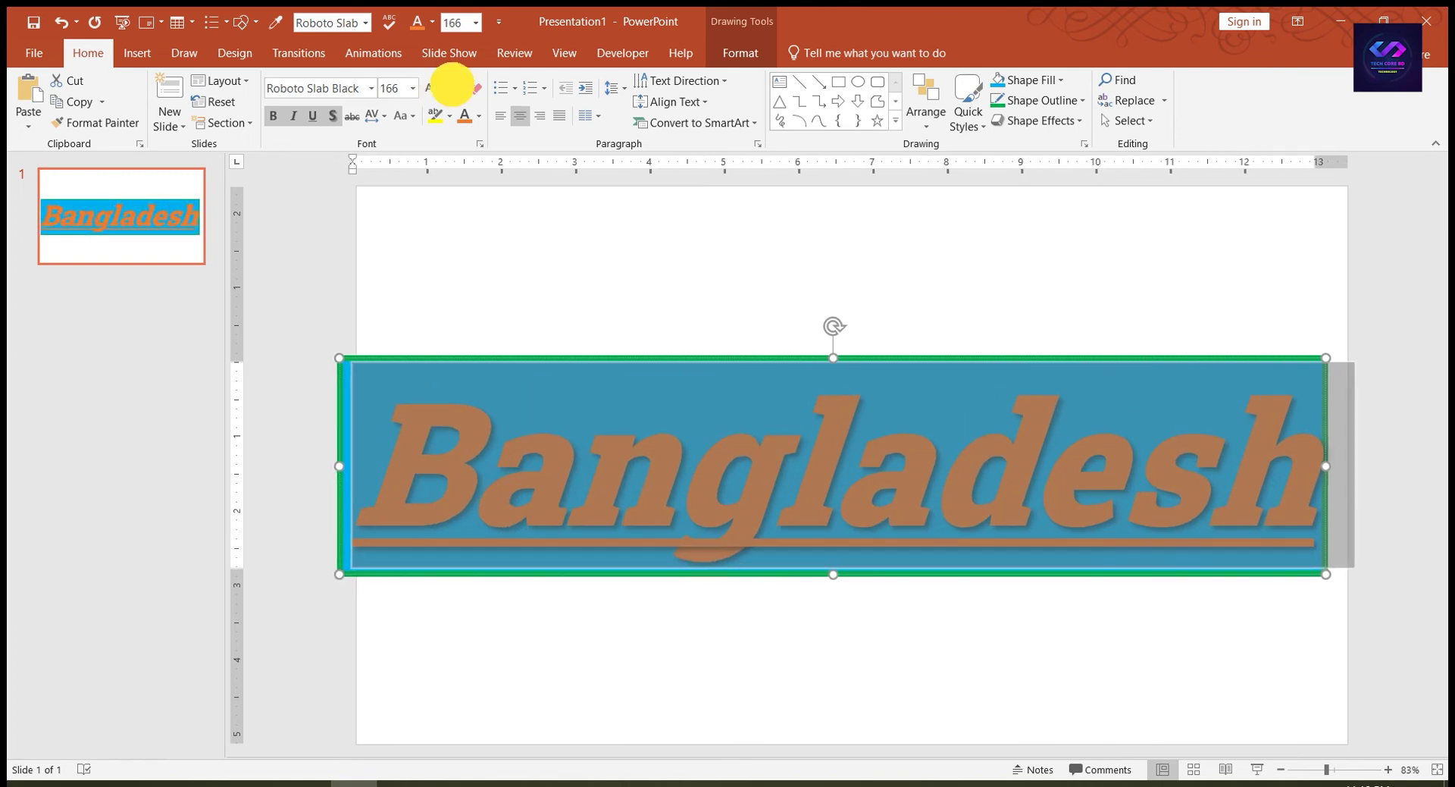
left_click(450, 88)
left_click(371, 89)
left_click(370, 91)
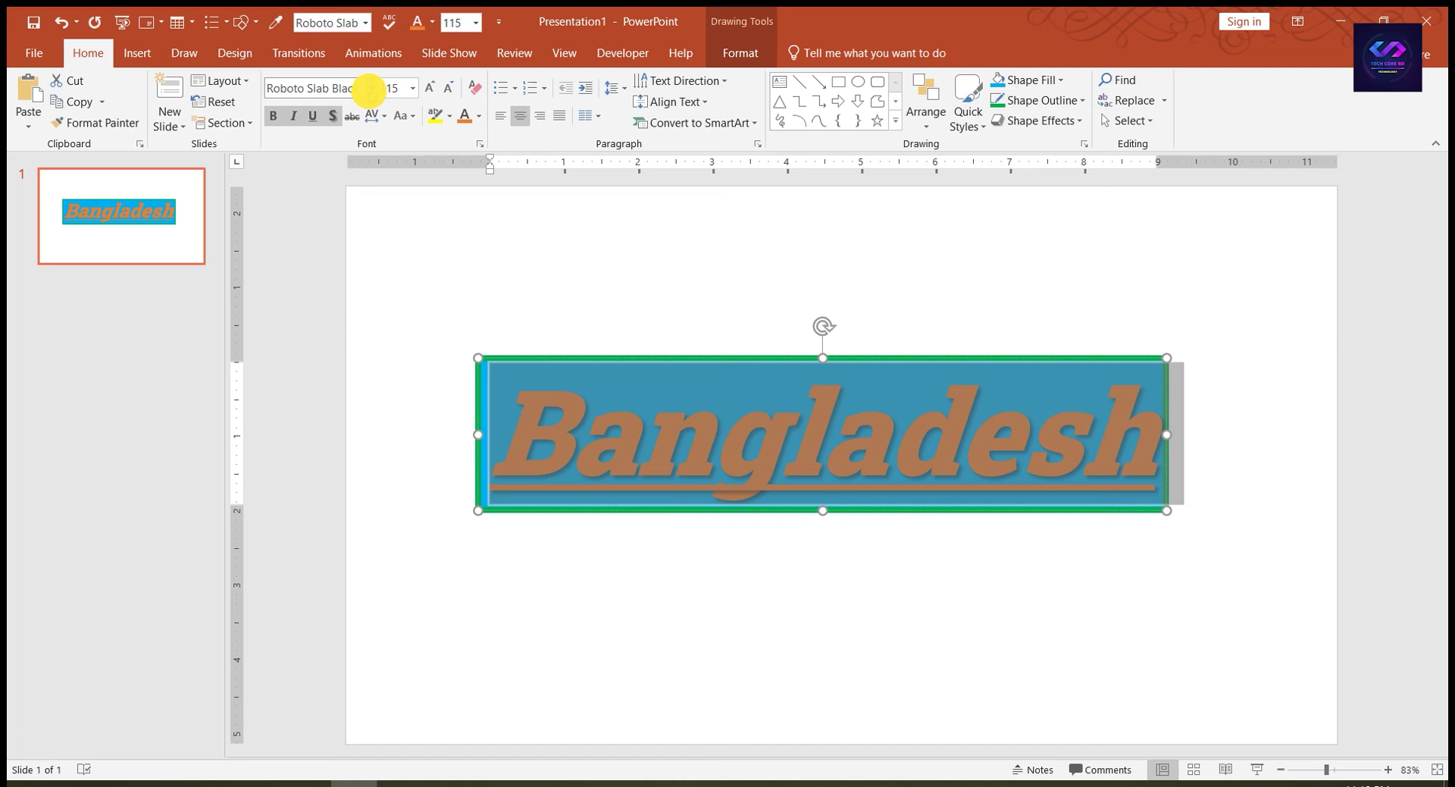
- Remove the shadow from the "Bangladesh" text and preview the text highlight colors without applying one
left_click(333, 117)
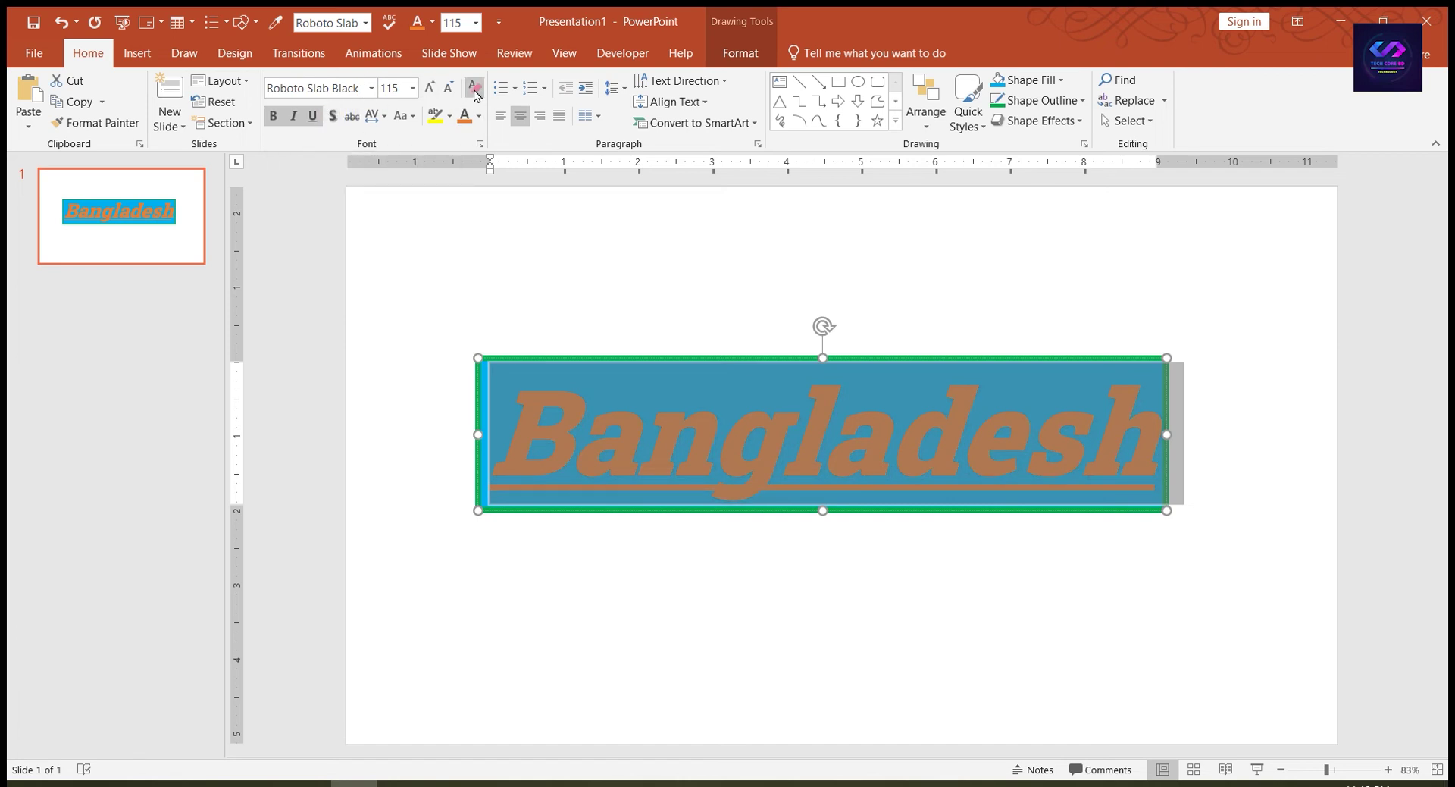
left_click(451, 118)
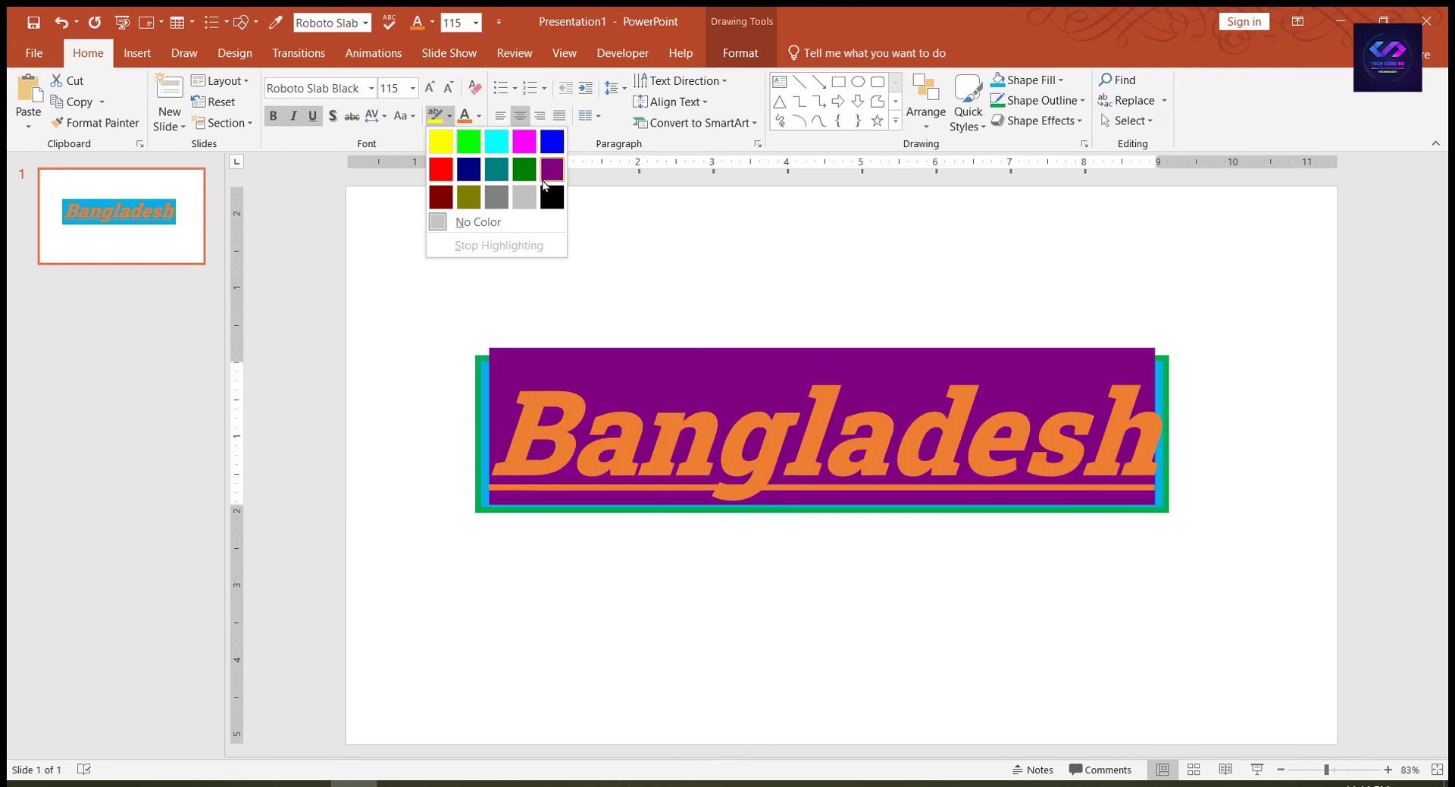
left_click(448, 117)
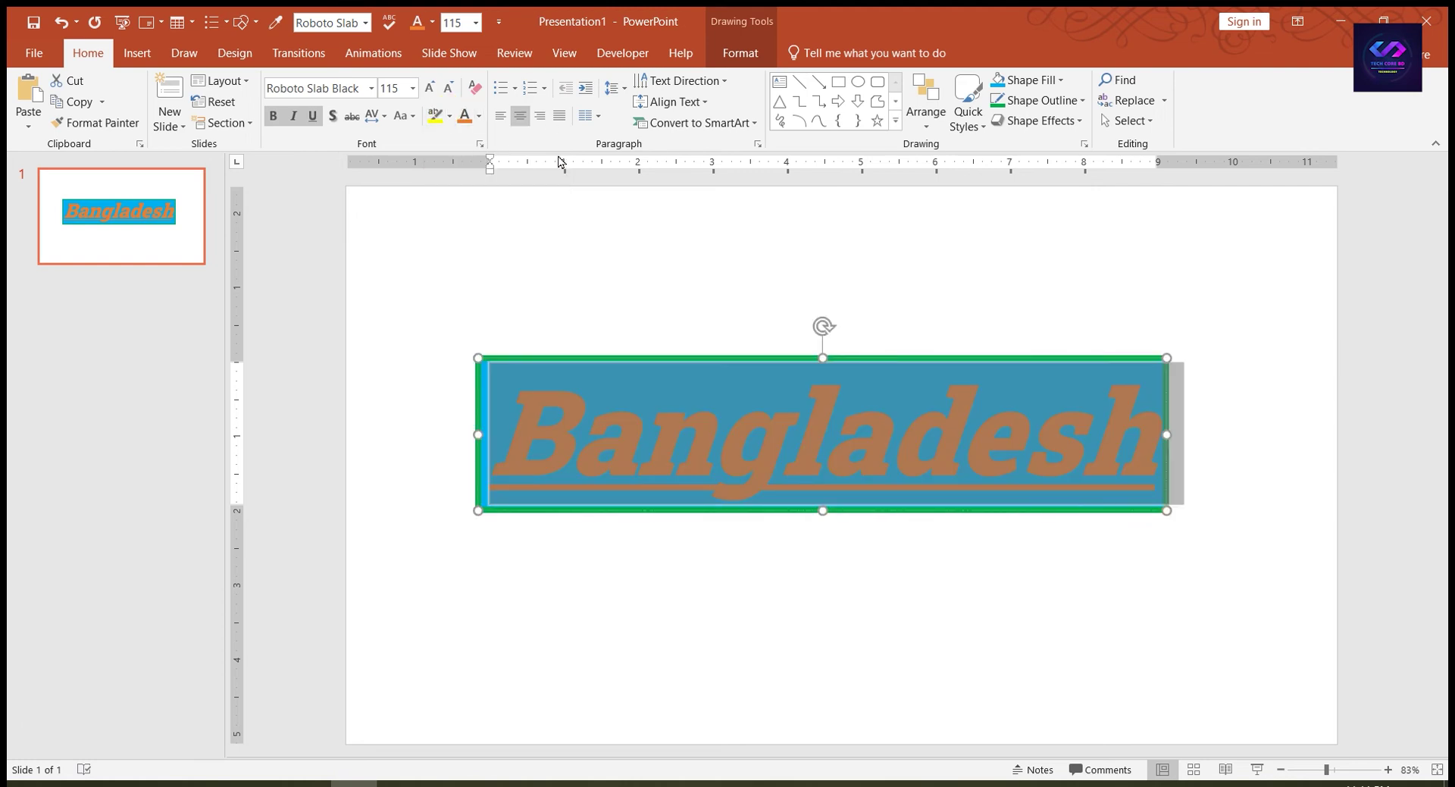
- Select the "Bangladesh" text box as an object and change its shape fill to black
left_click(695, 309)
left_click(716, 355)
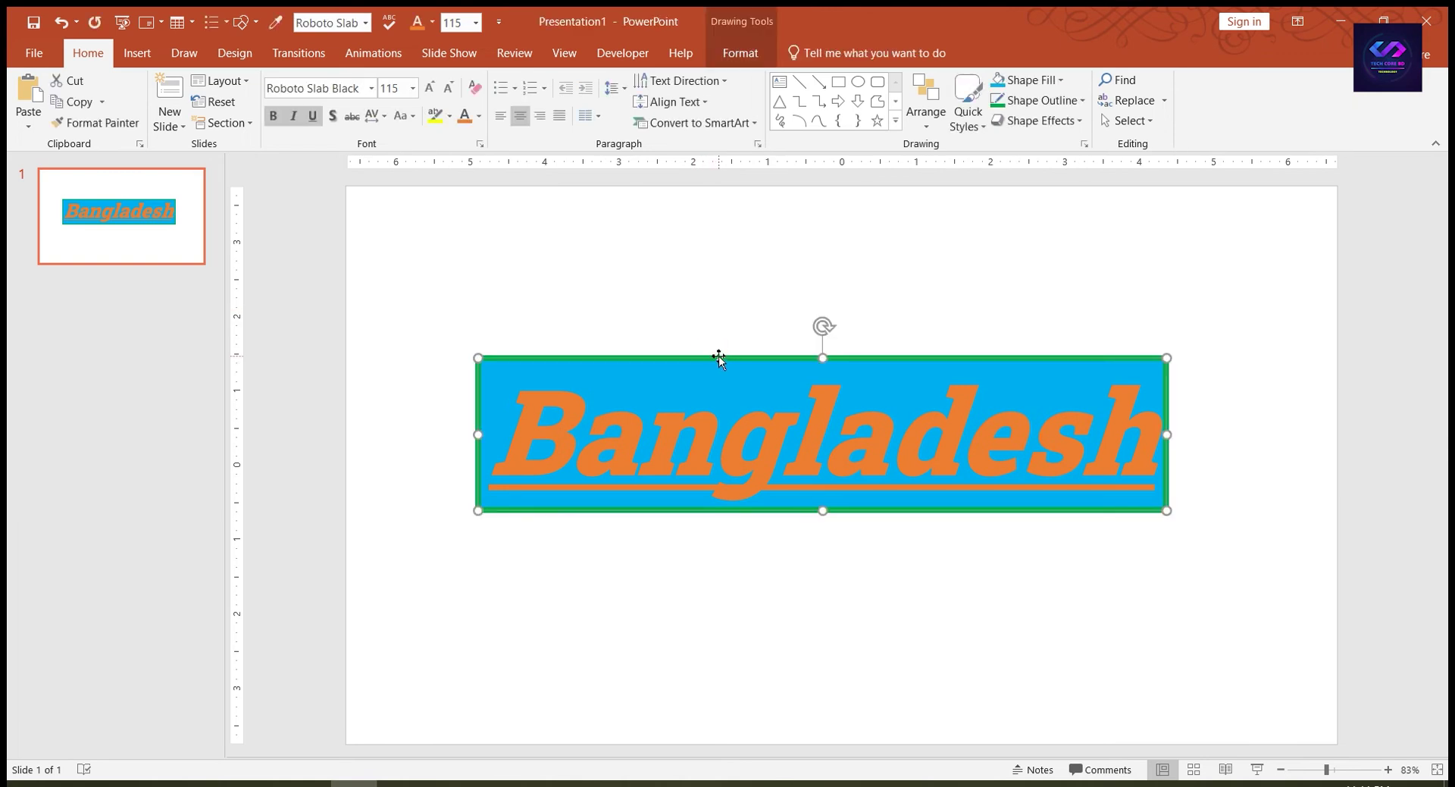
left_click(740, 52)
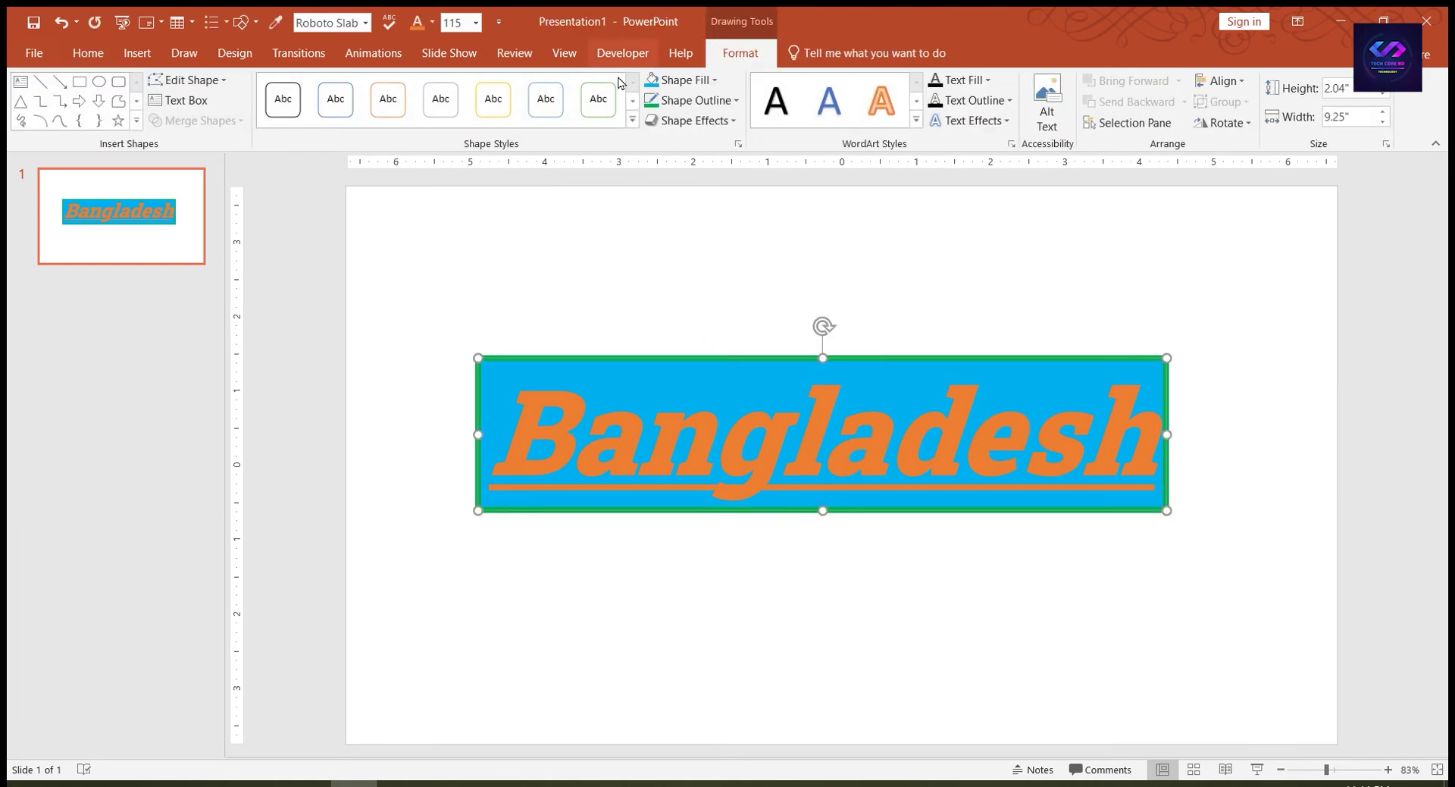
left_click(679, 80)
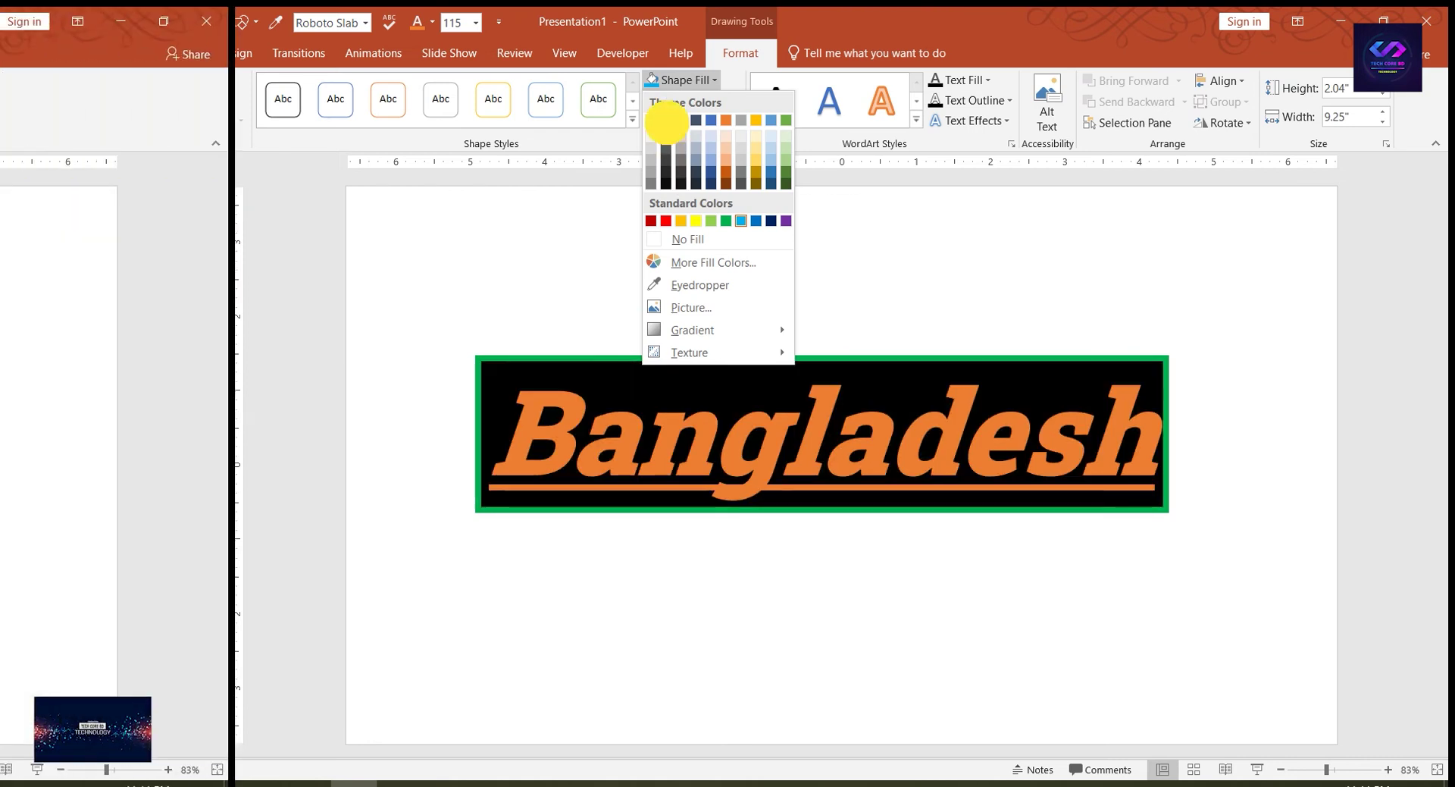
left_click(666, 120)
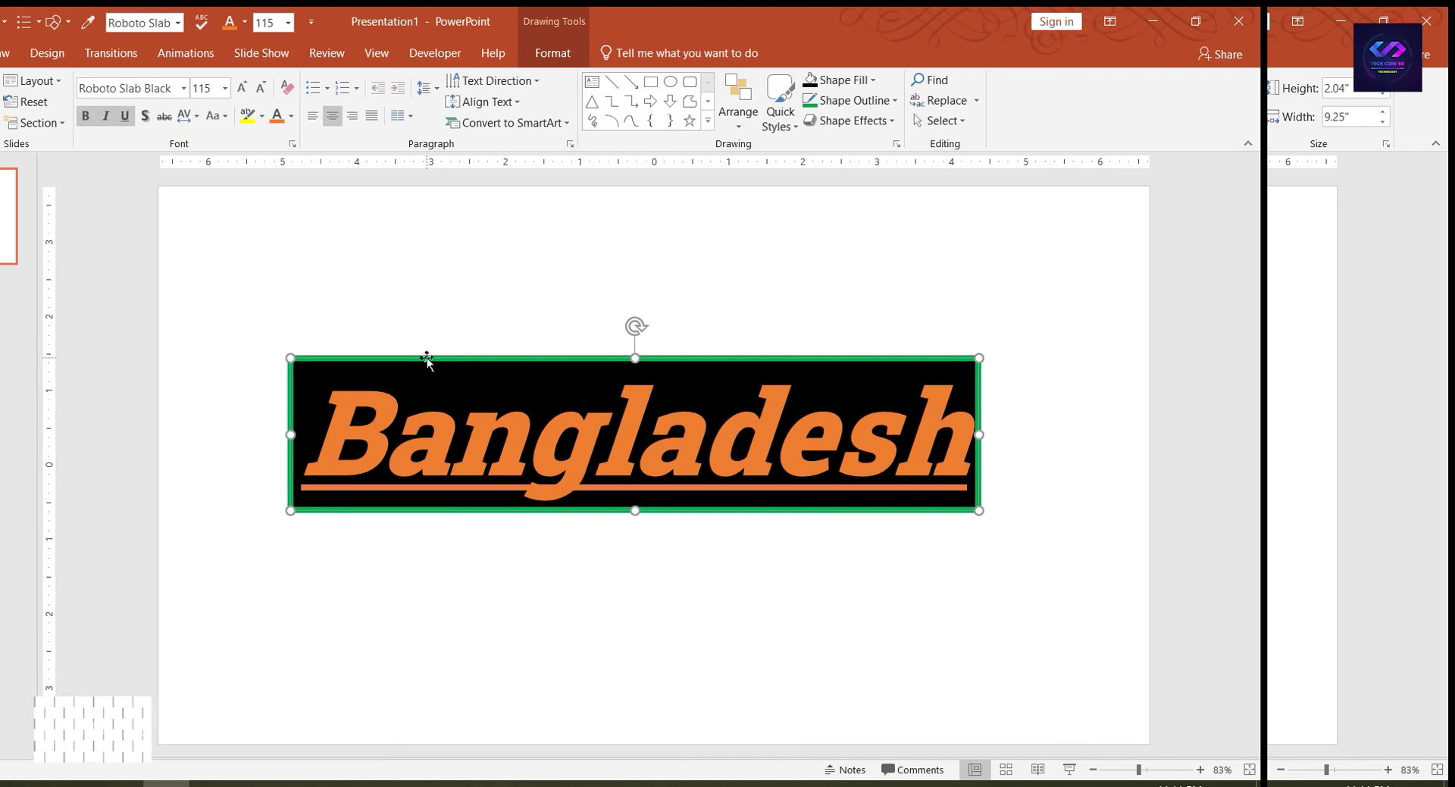
- Delete the "Bangladesh" text box, insert a WordArt text in a black style, and move it slightly above the slide's center
key("Delete")
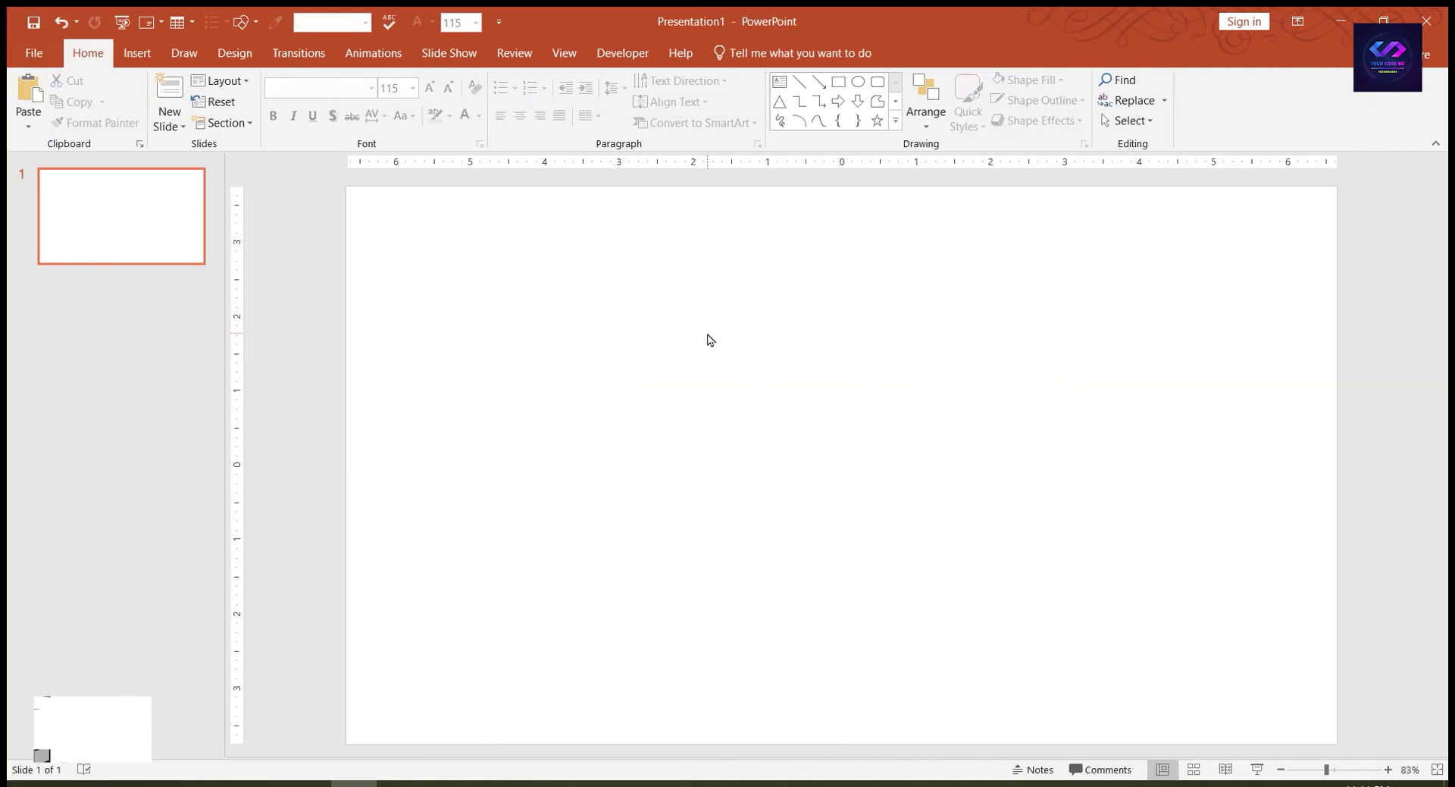
left_click(151, 56)
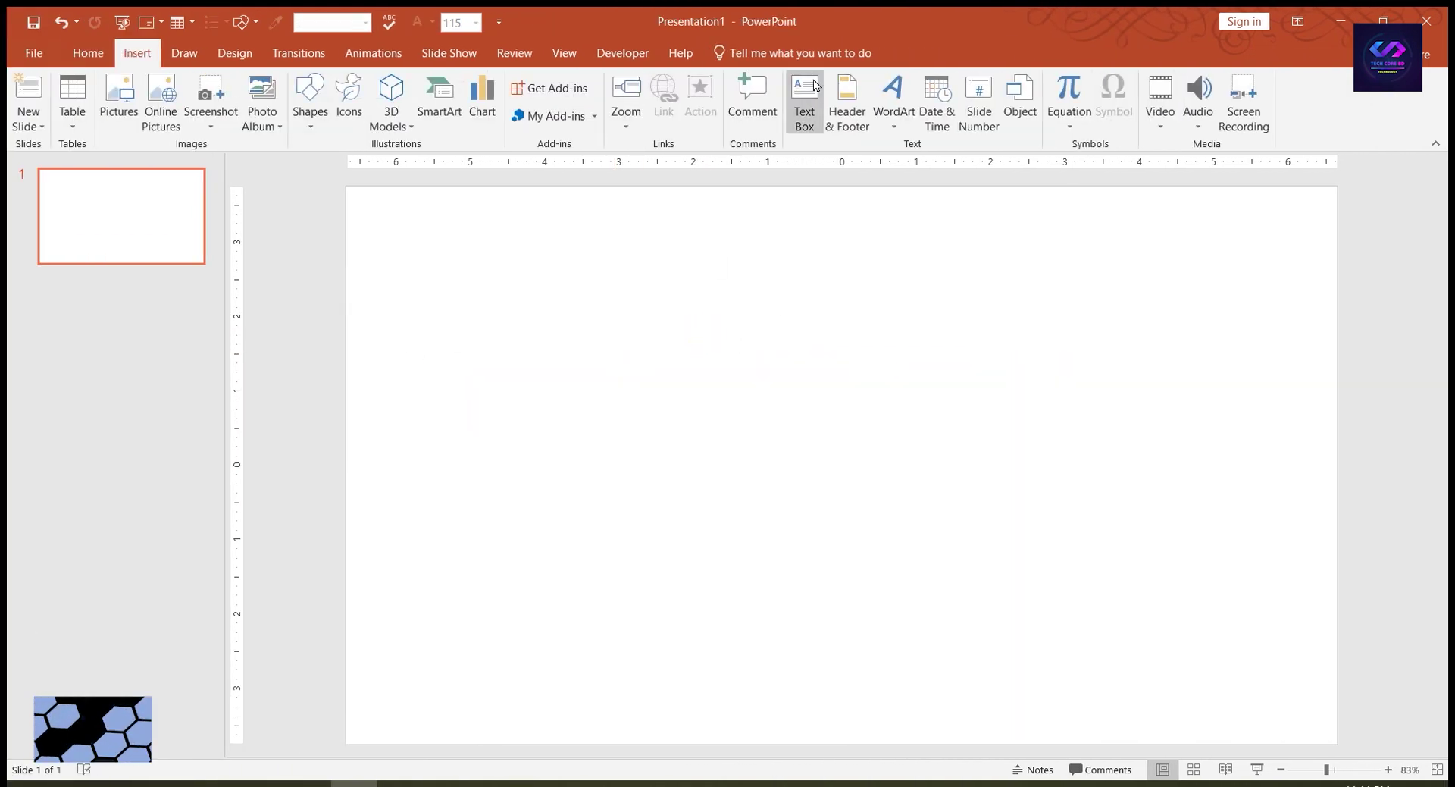
left_click(893, 114)
left_click(898, 162)
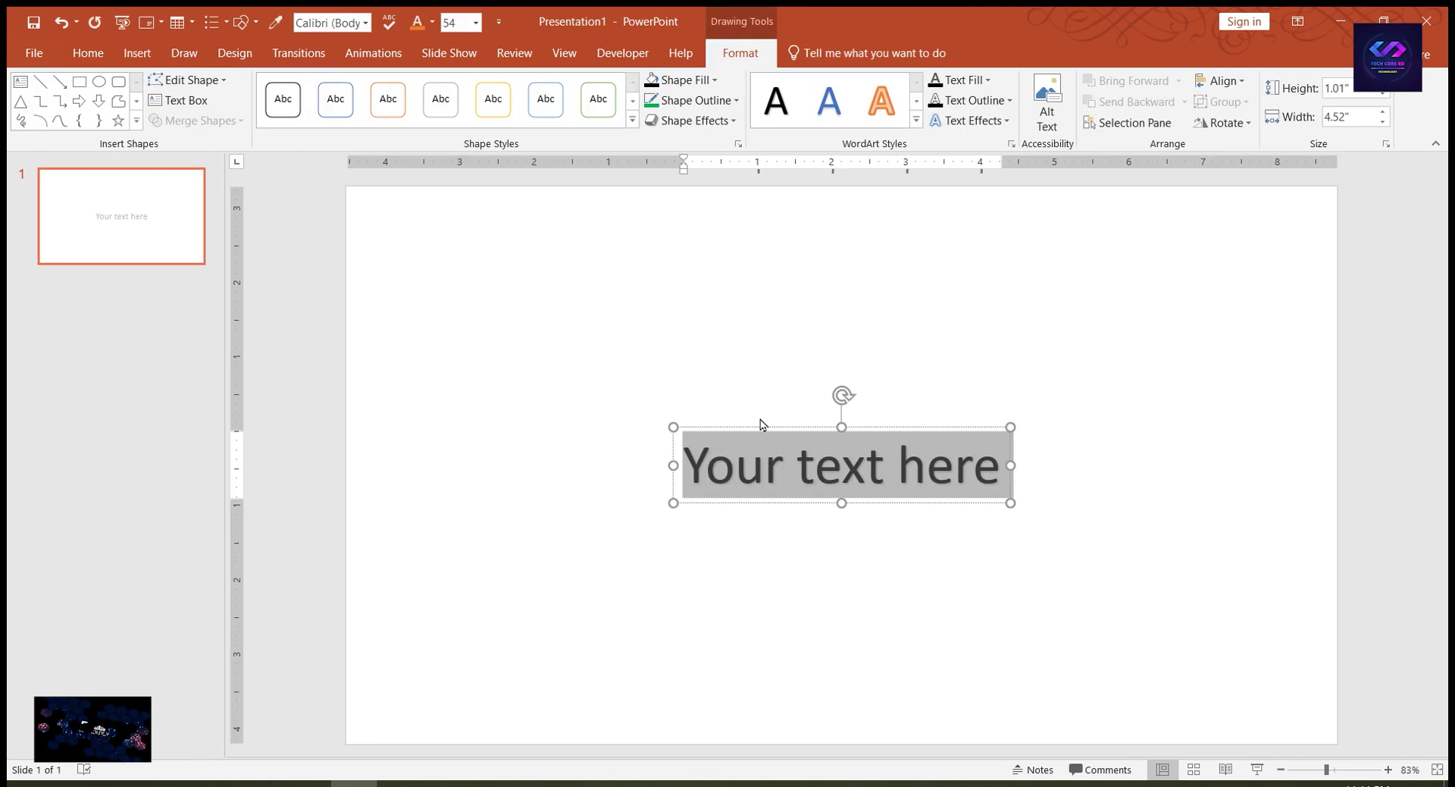
left_click_drag(760, 426, 933, 416)
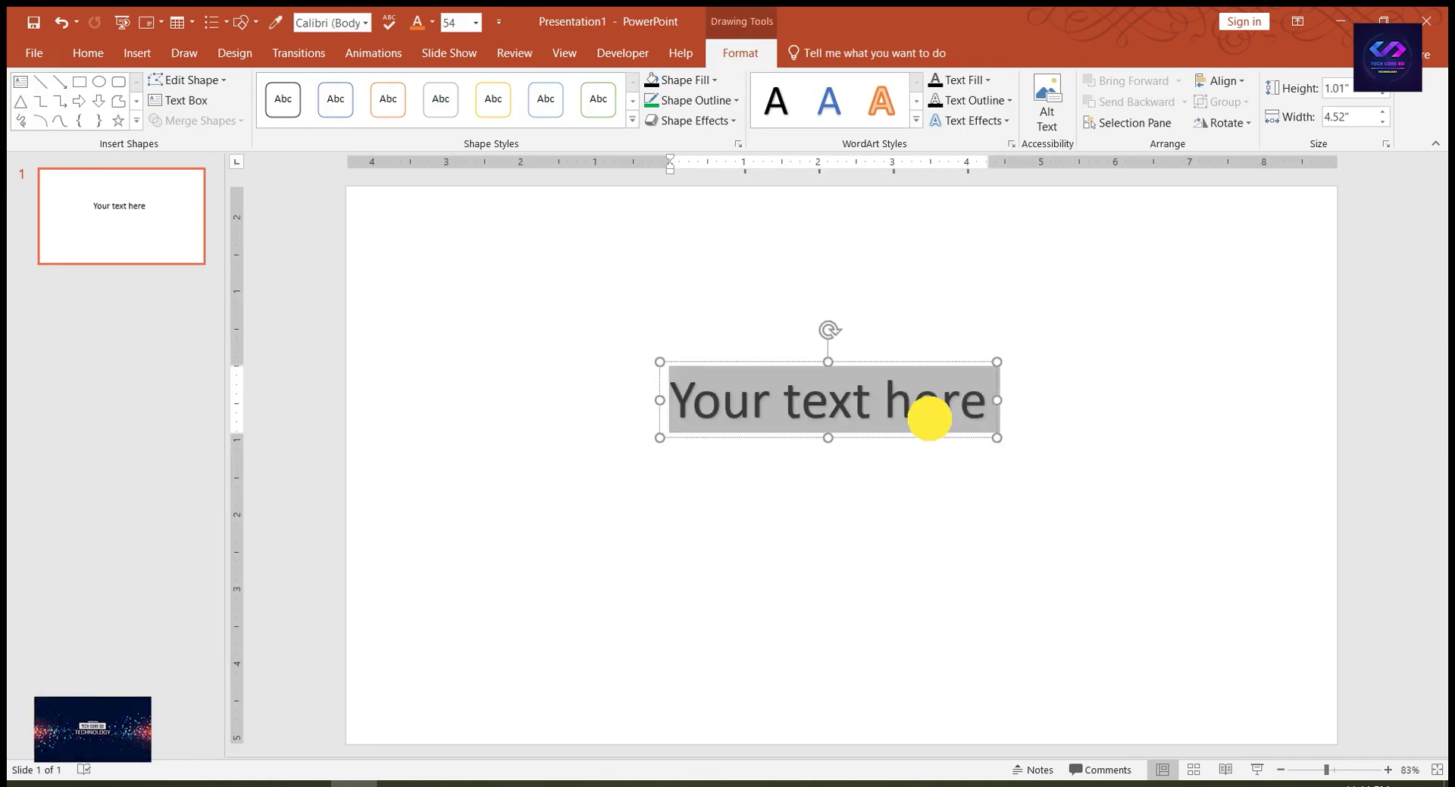
- Replace the WordArt's placeholder text with =lorem() and generate the sample lorem ipsum paragraphs
type("+")
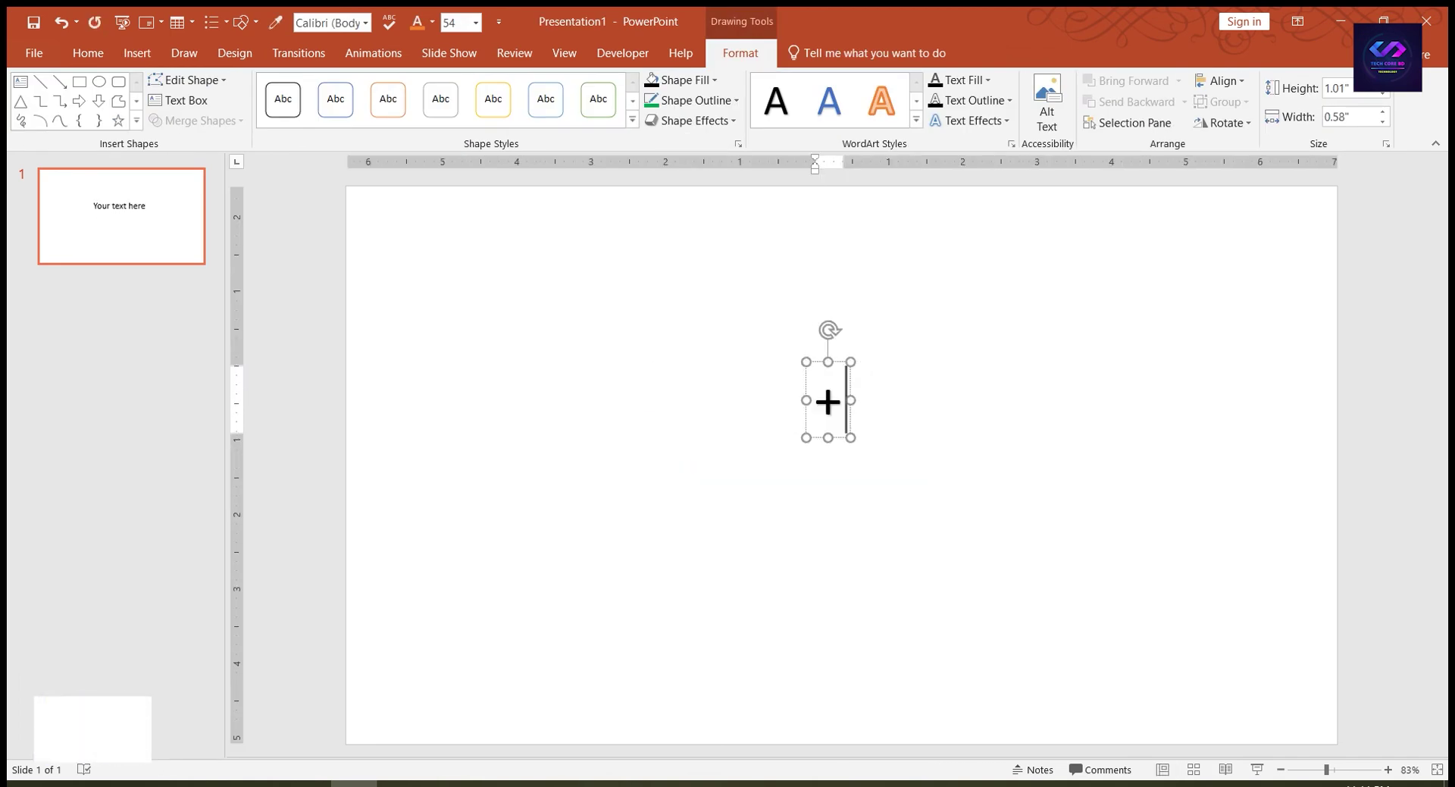
key("BackSpace")
type("=")
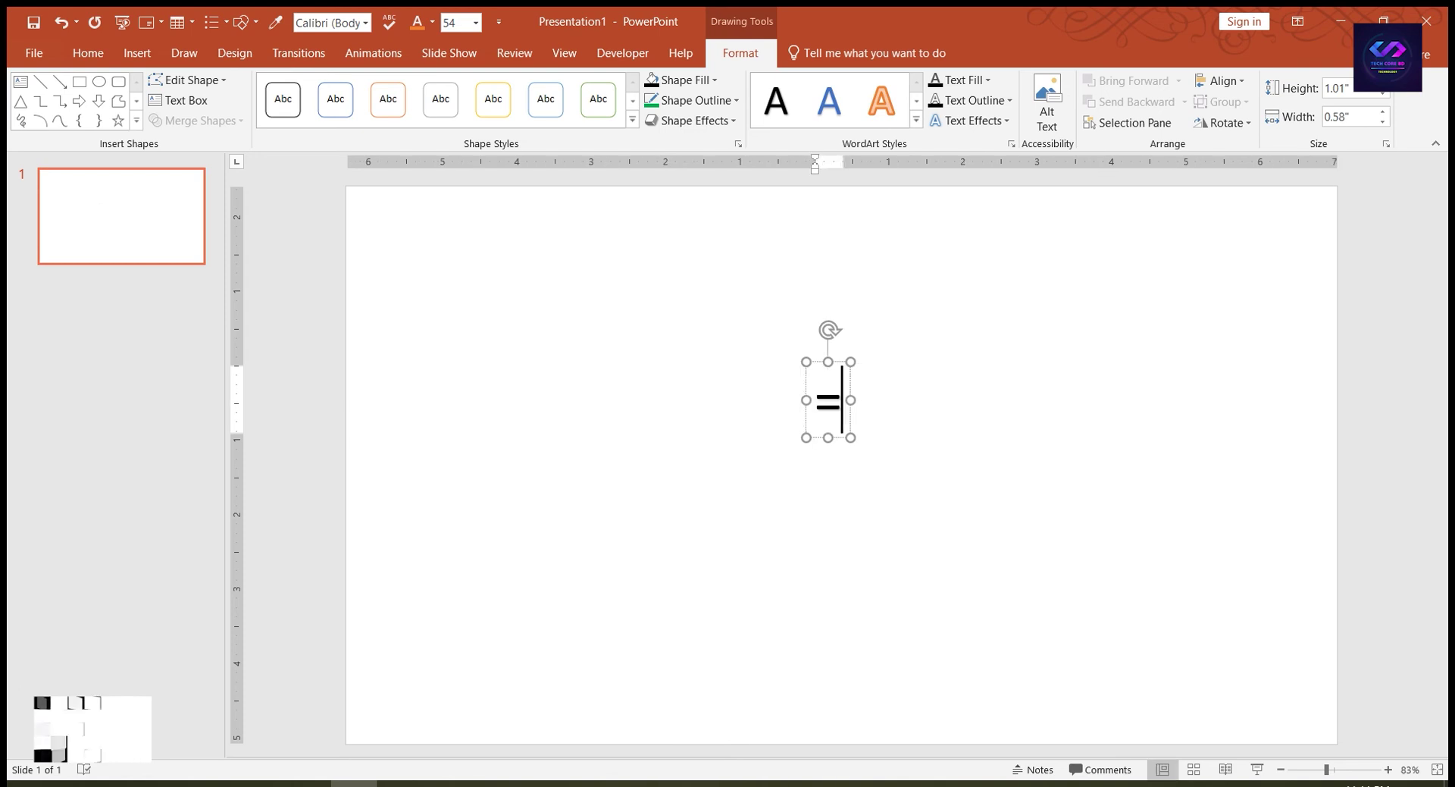
type("loree")
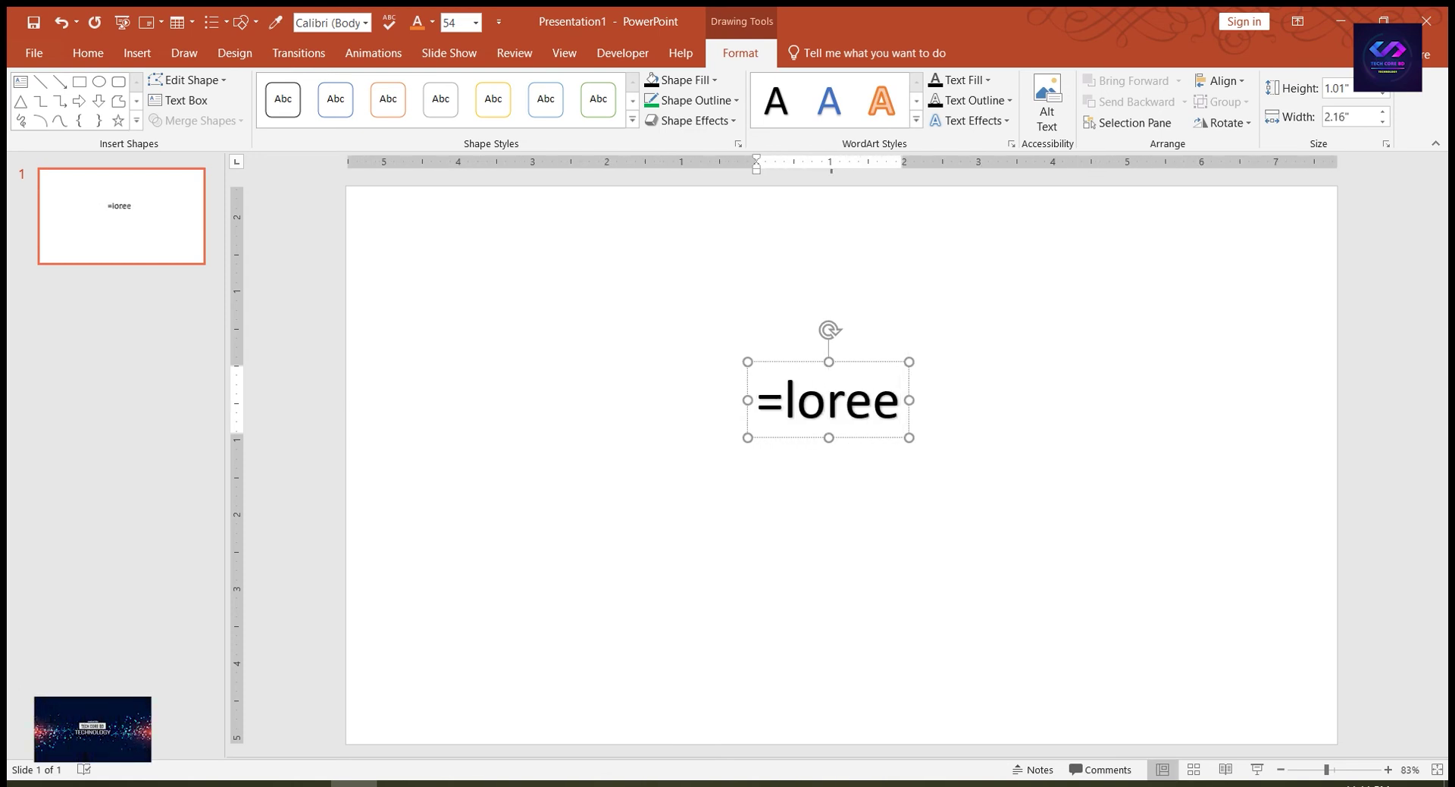
key("BackSpace")
type("m")
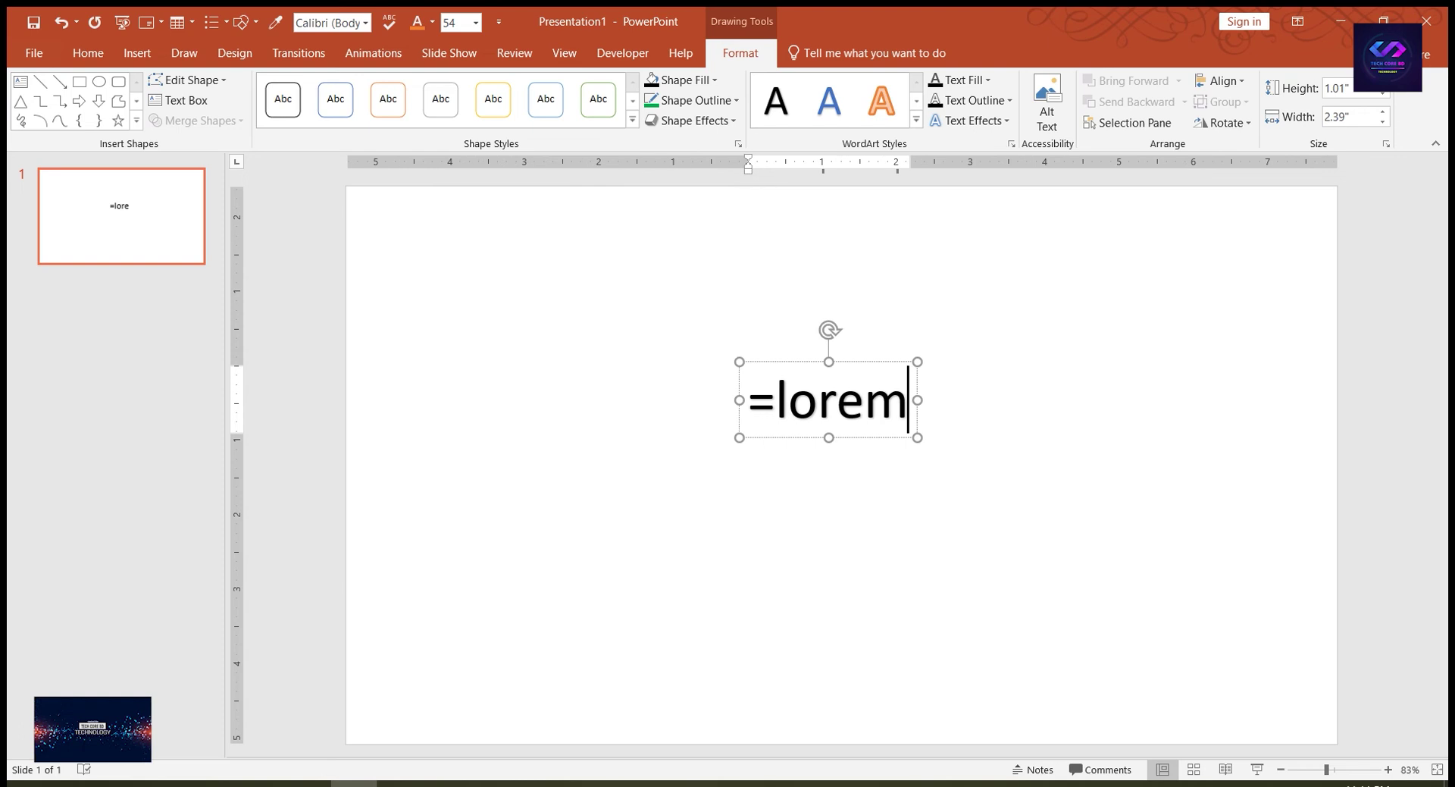
type("()")
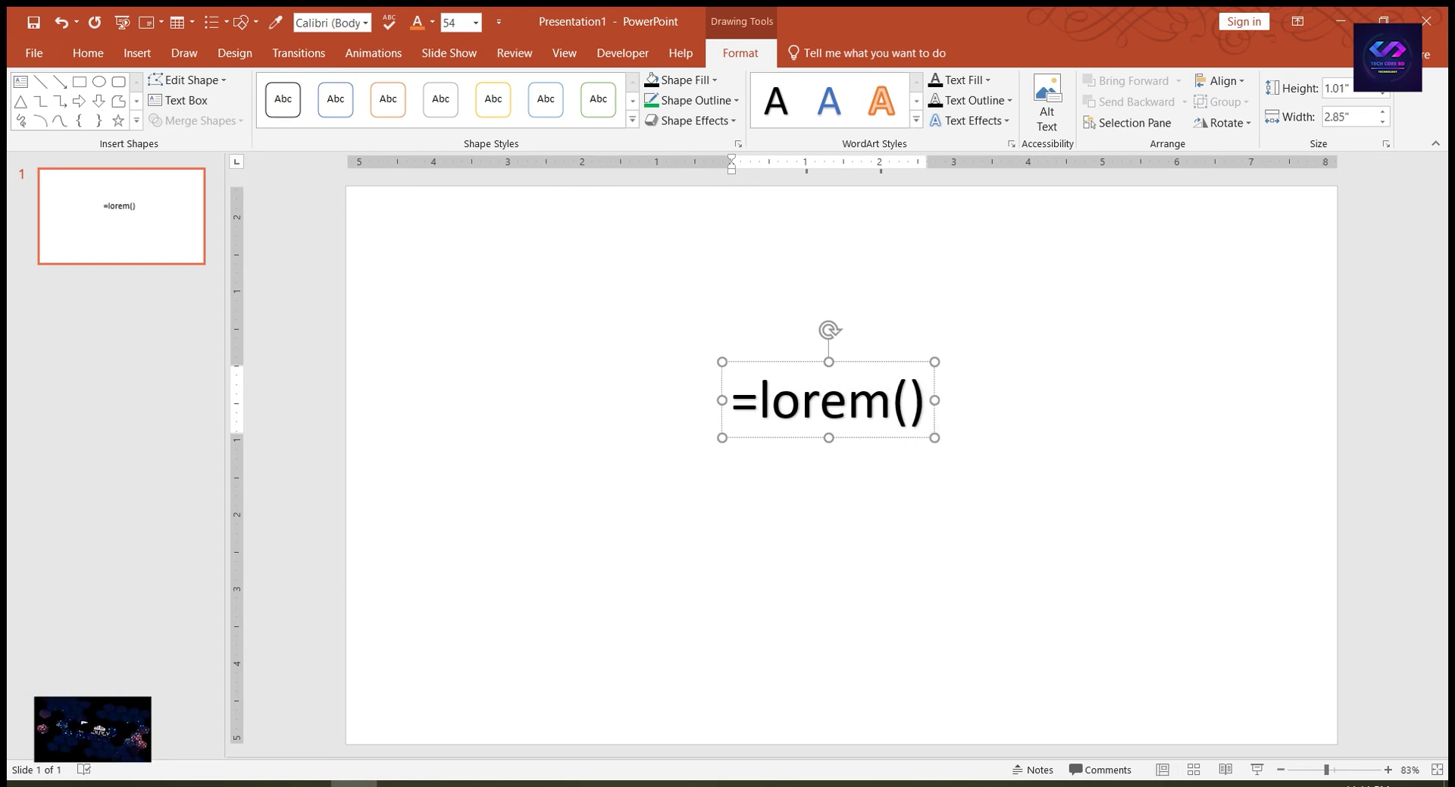
key("Return")
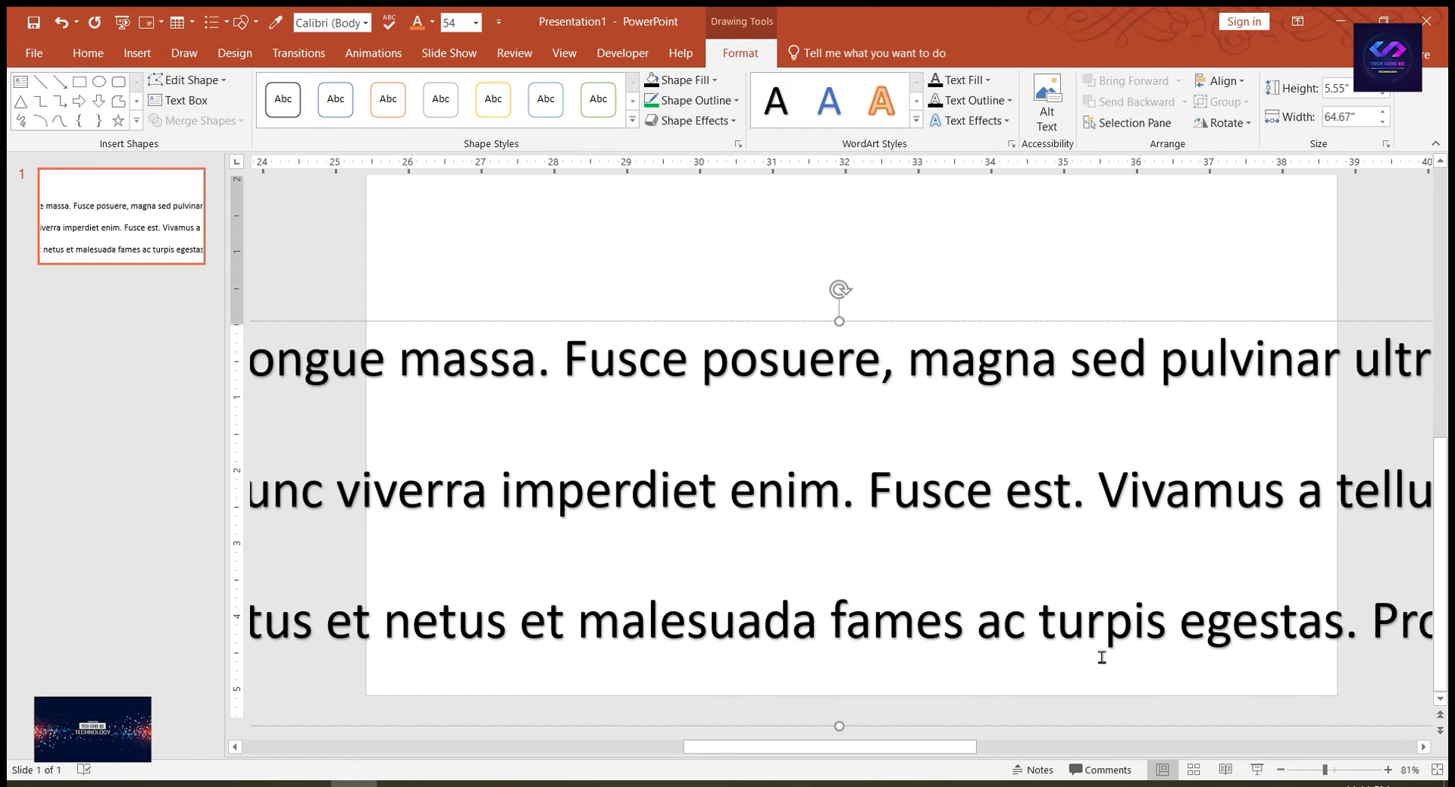
- Narrow the overly wide lorem ipsum text box to about 14.92" so that its paragraphs wrap around the slide area
left_click_drag(1327, 769, 1288, 767)
left_click_drag(1134, 476, 831, 454)
left_click_drag(552, 488, 696, 502)
- Select all of the lorem ipsum text and reduce its font size to 32
left_click_drag(729, 455, 928, 567)
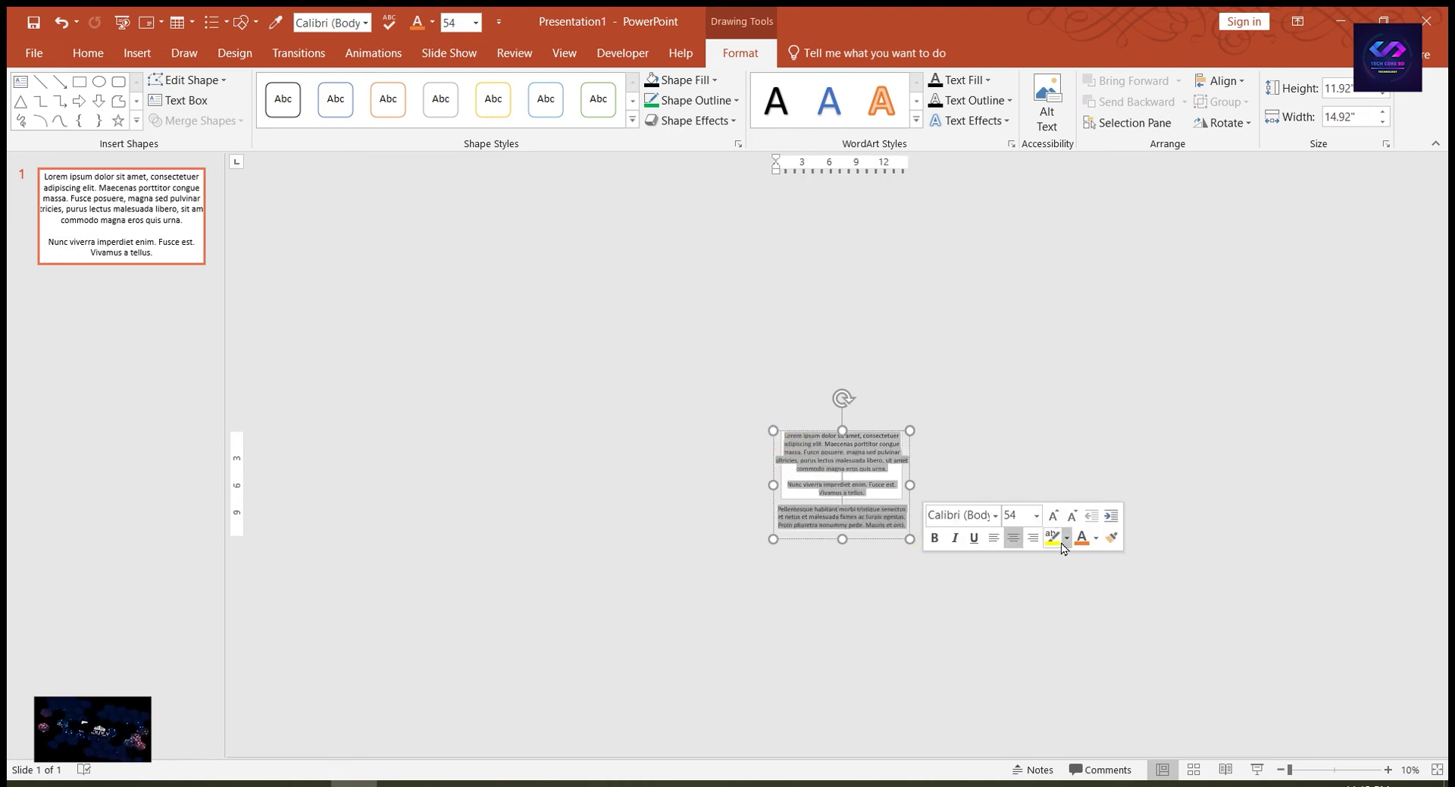
left_click(1072, 517)
left_click(1072, 516)
left_click(1073, 516)
left_click(1072, 516)
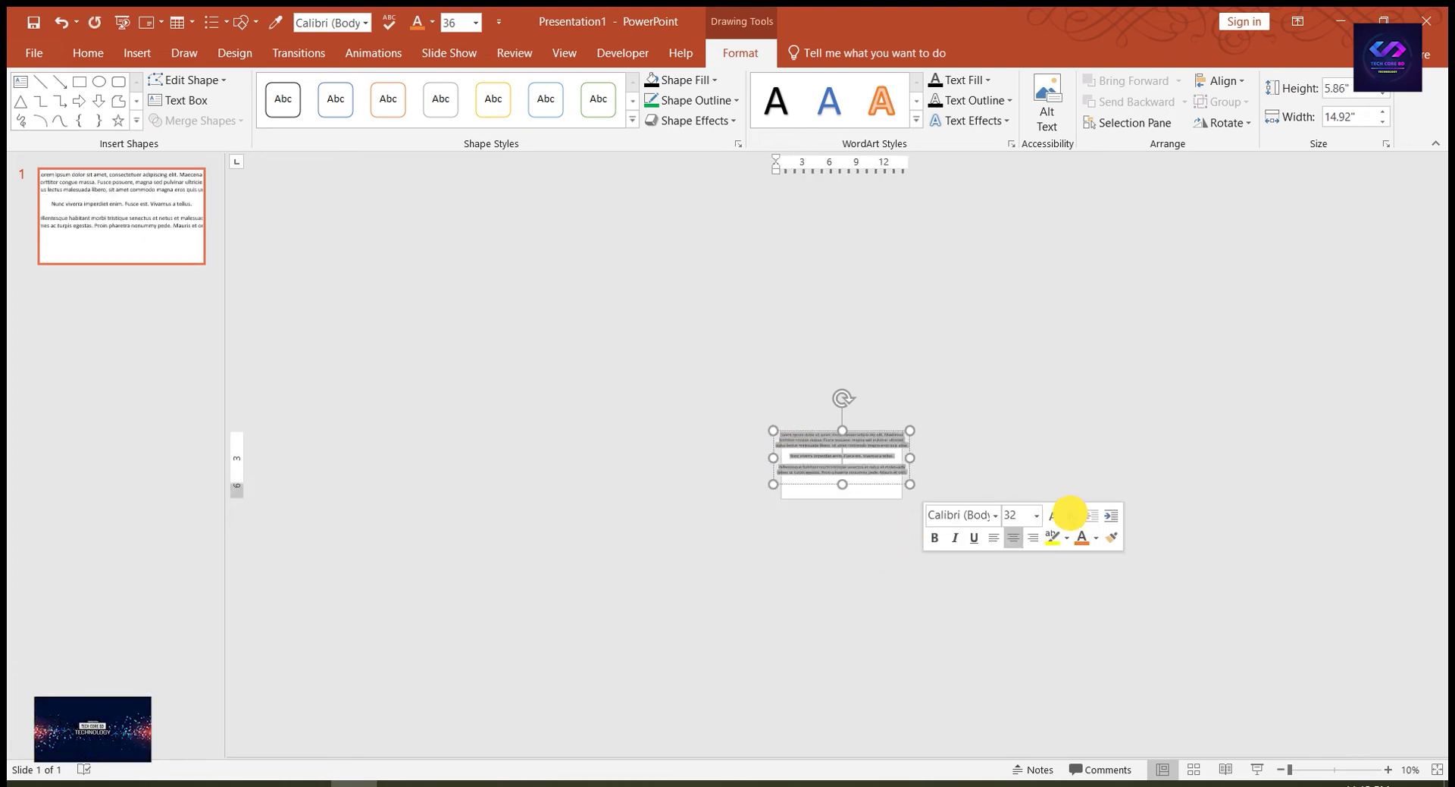
left_click(1073, 517)
- Narrow the lorem ipsum text box to about 9.08" so it fits within the slide, and nudge it slightly down
left_click_drag(773, 455, 795, 458)
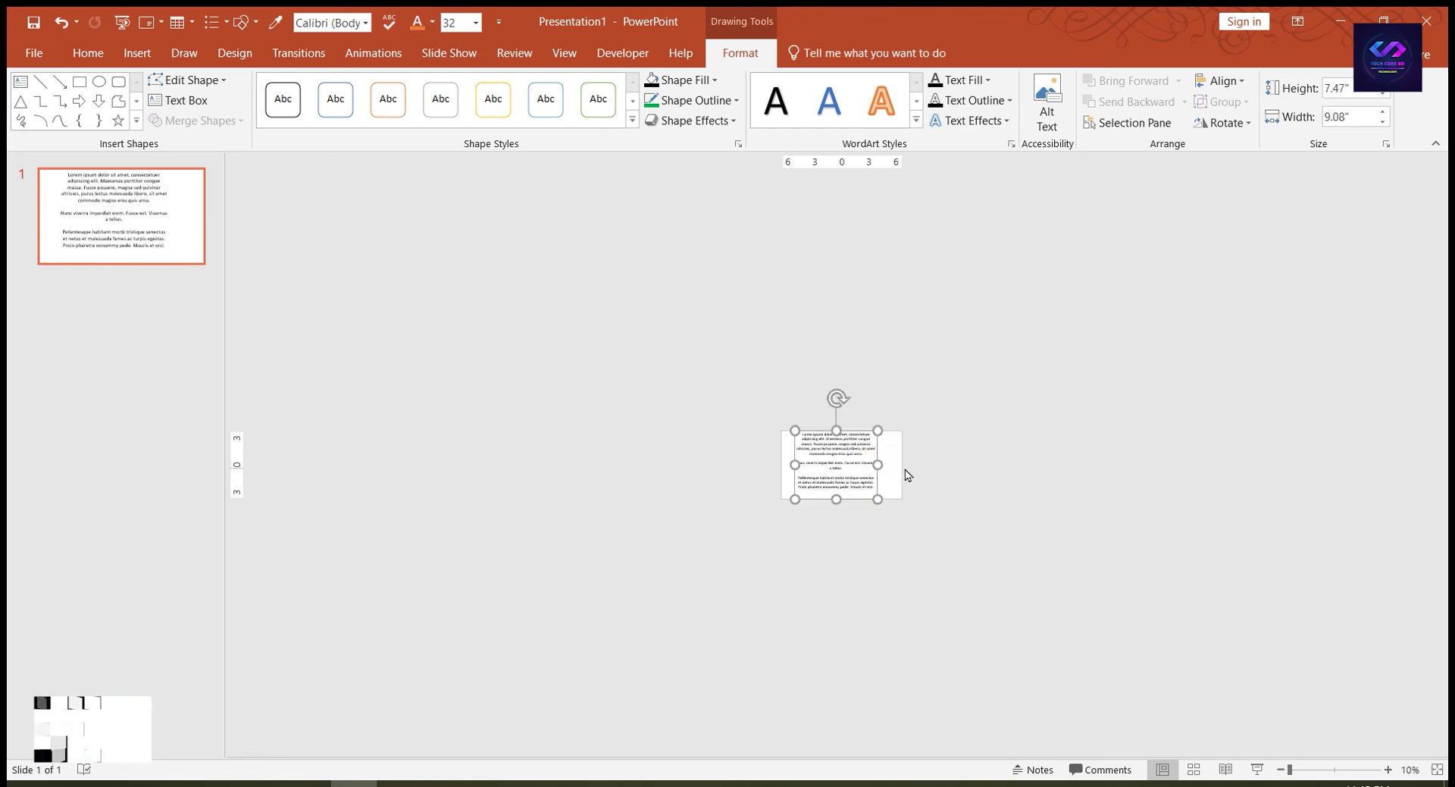
left_click(994, 476)
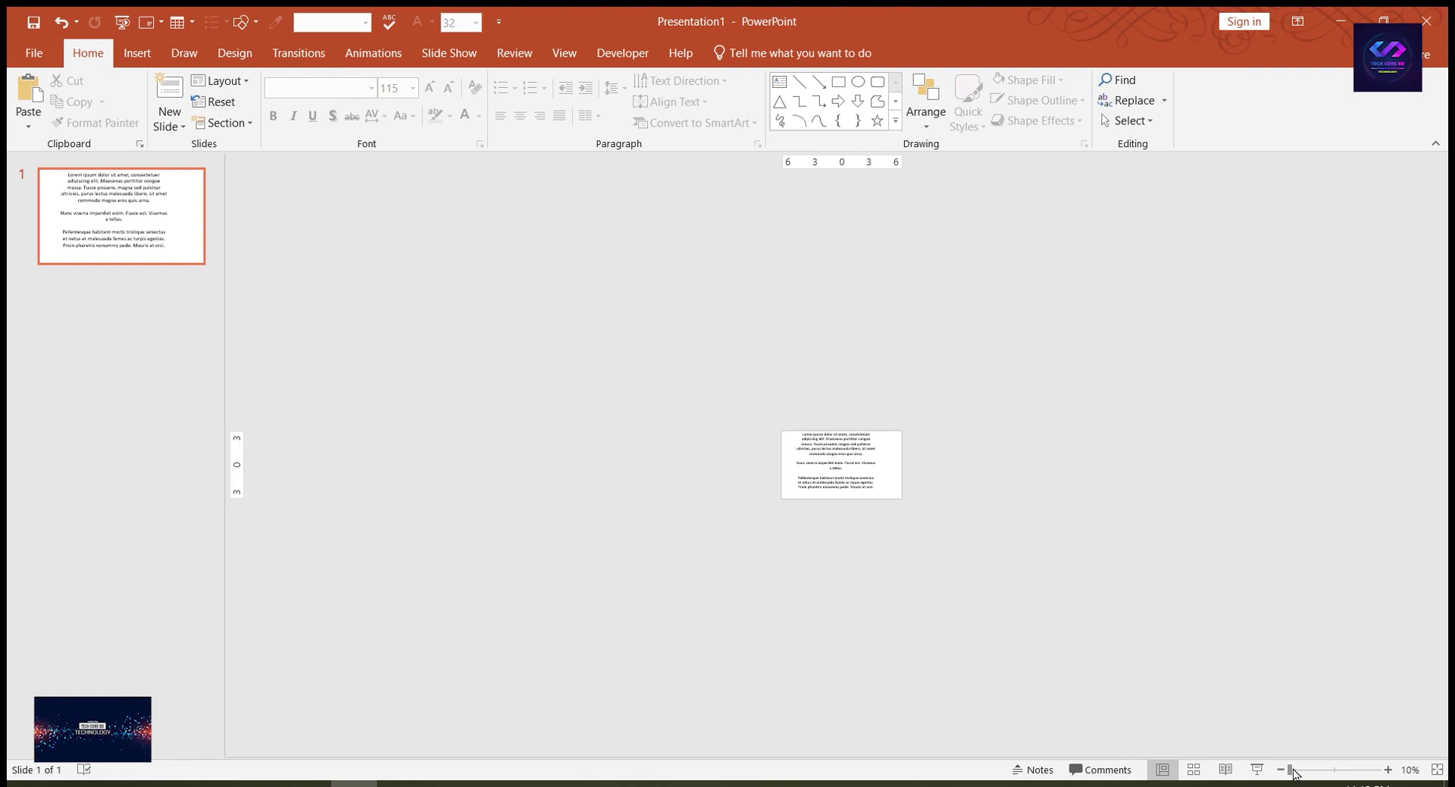
left_click_drag(1291, 767, 1322, 769)
left_click(720, 265)
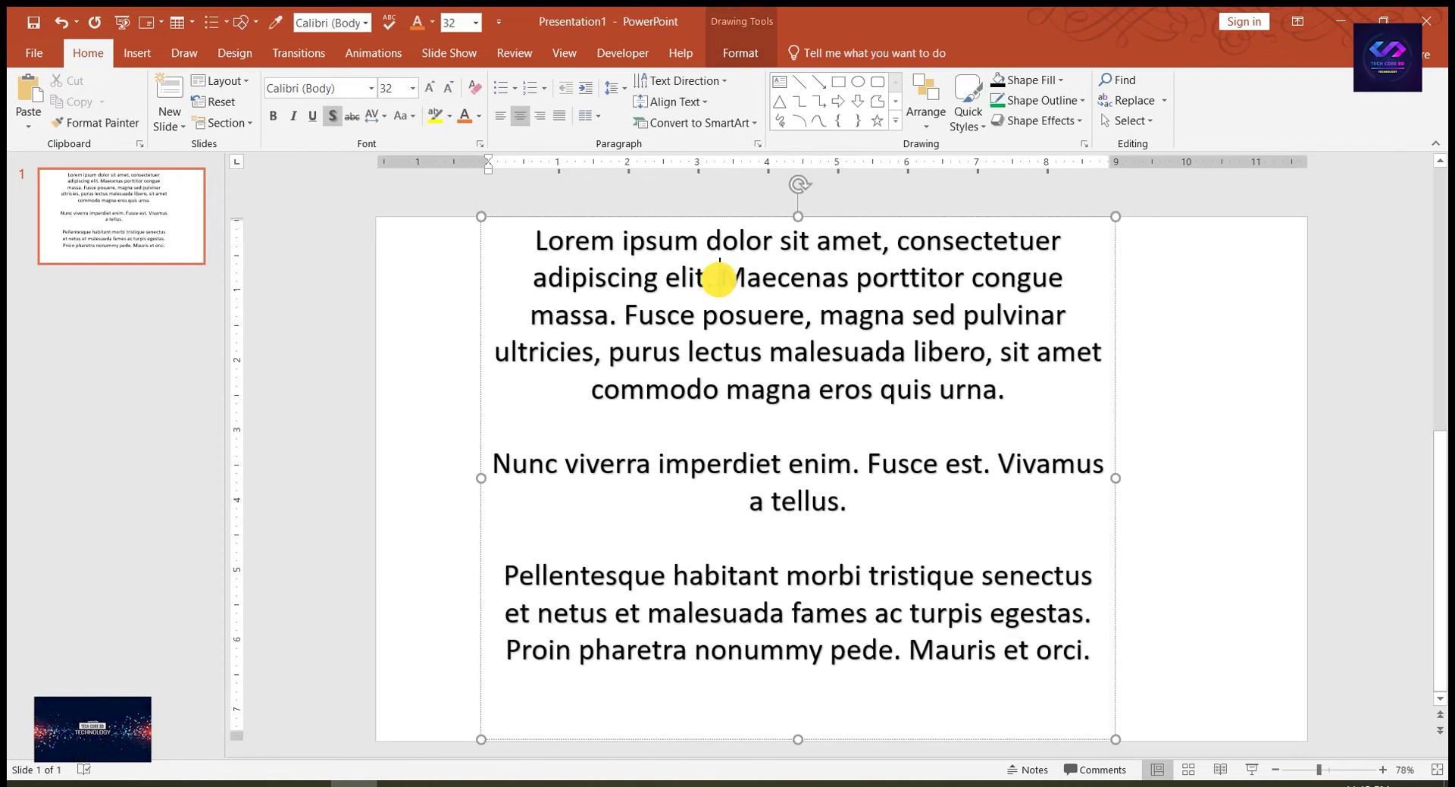
left_click_drag(795, 223, 778, 279)
- Demonstrate left, center and right alignment on all the lorem ipsum text, and finish with it justified
left_click_drag(529, 244, 1082, 661)
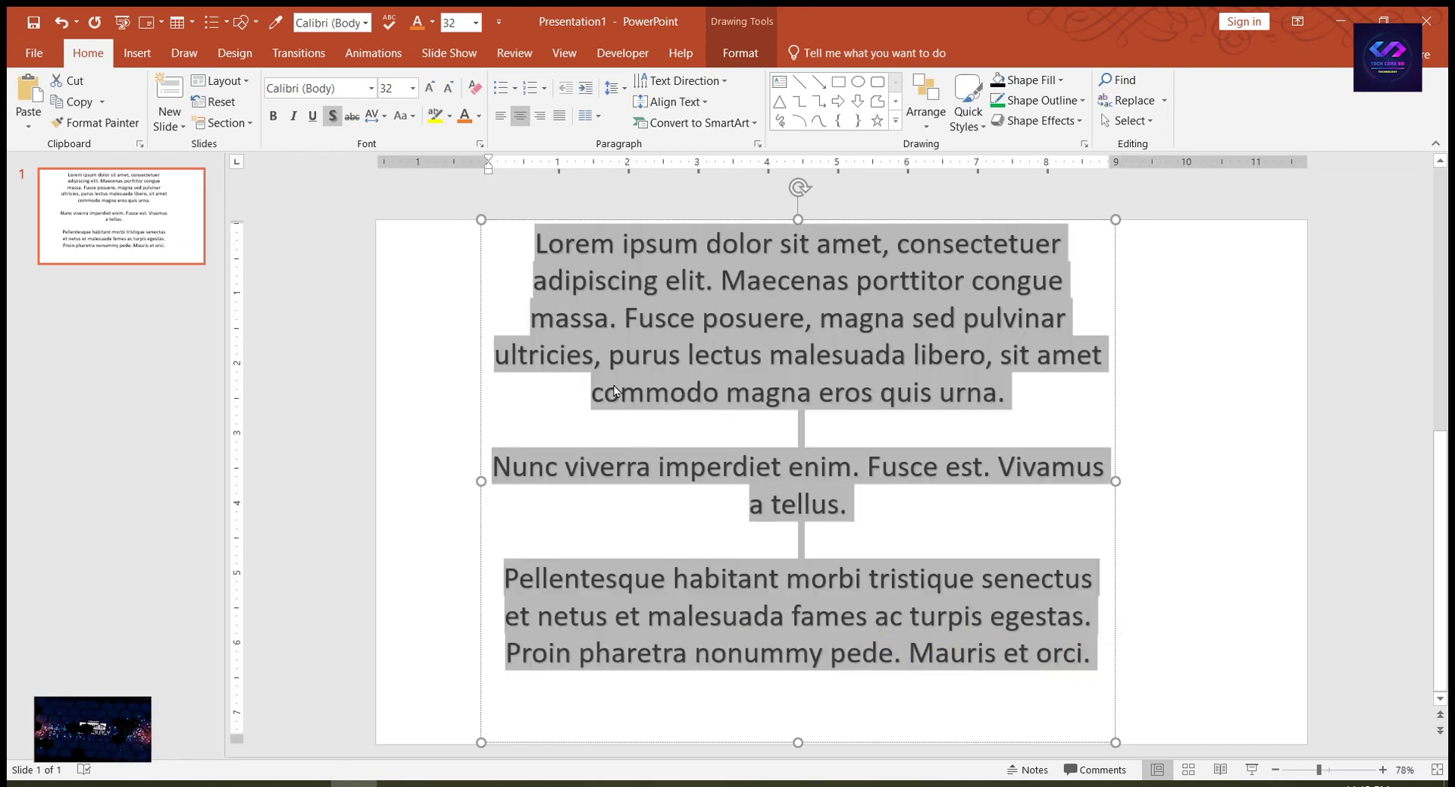
left_click(500, 120)
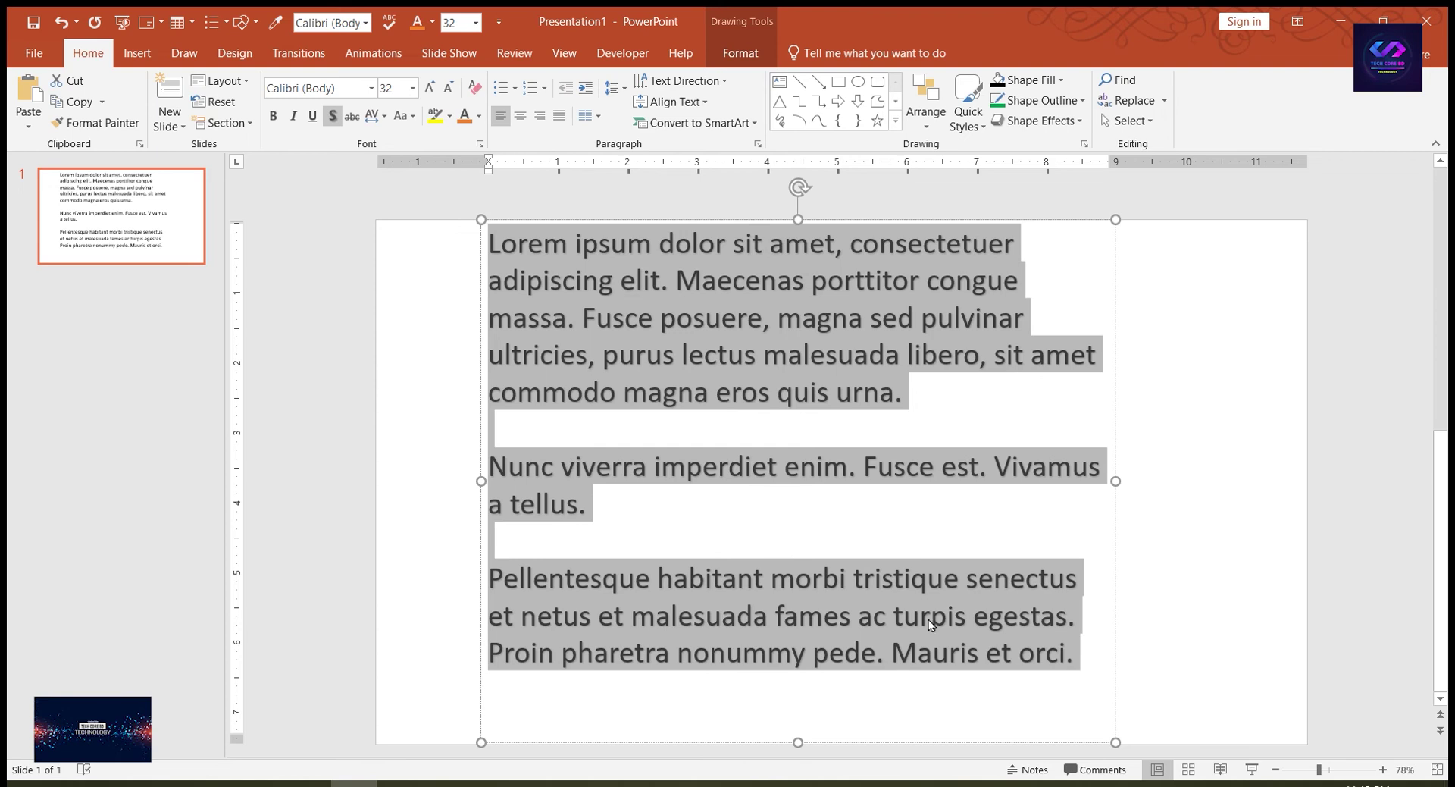
left_click(520, 116)
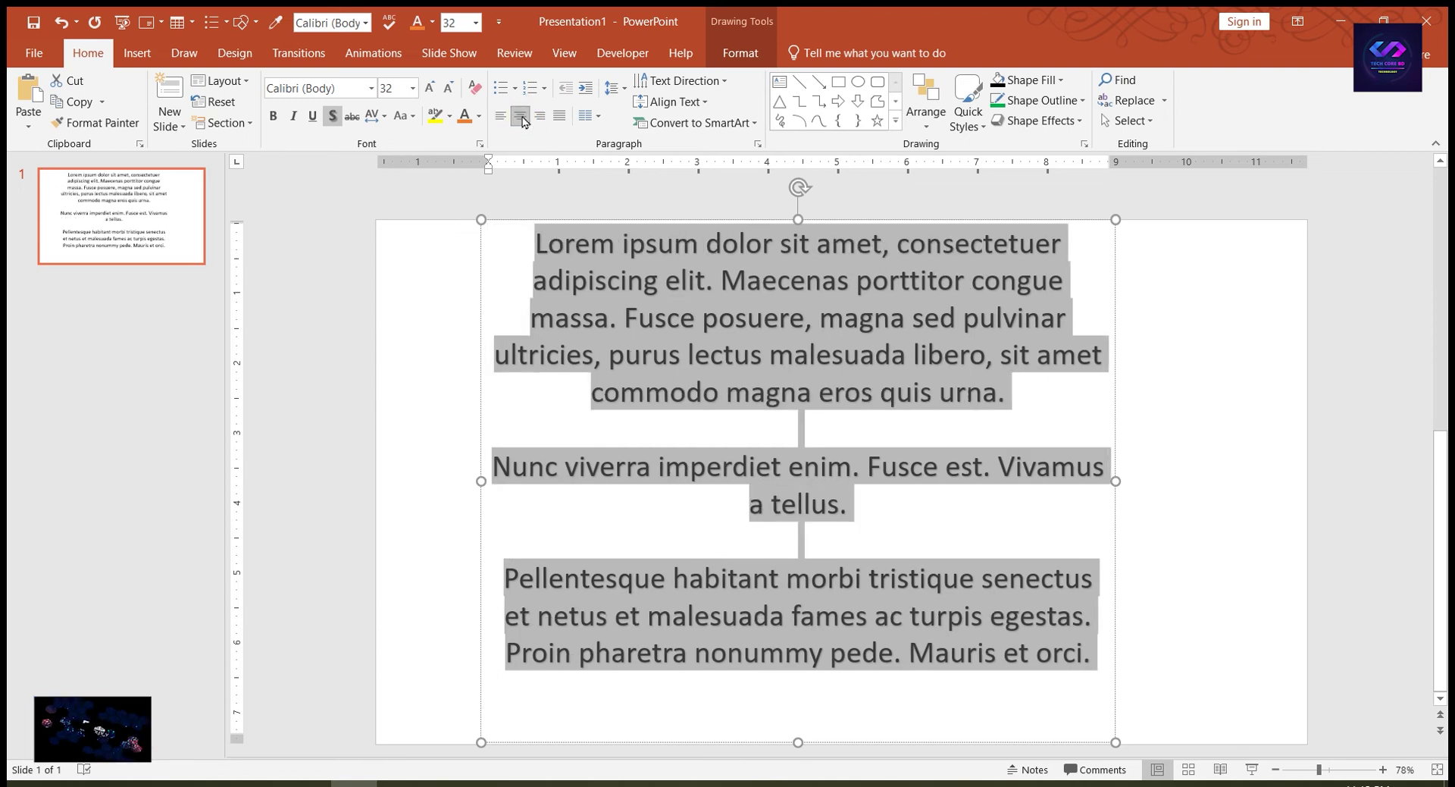
left_click(539, 115)
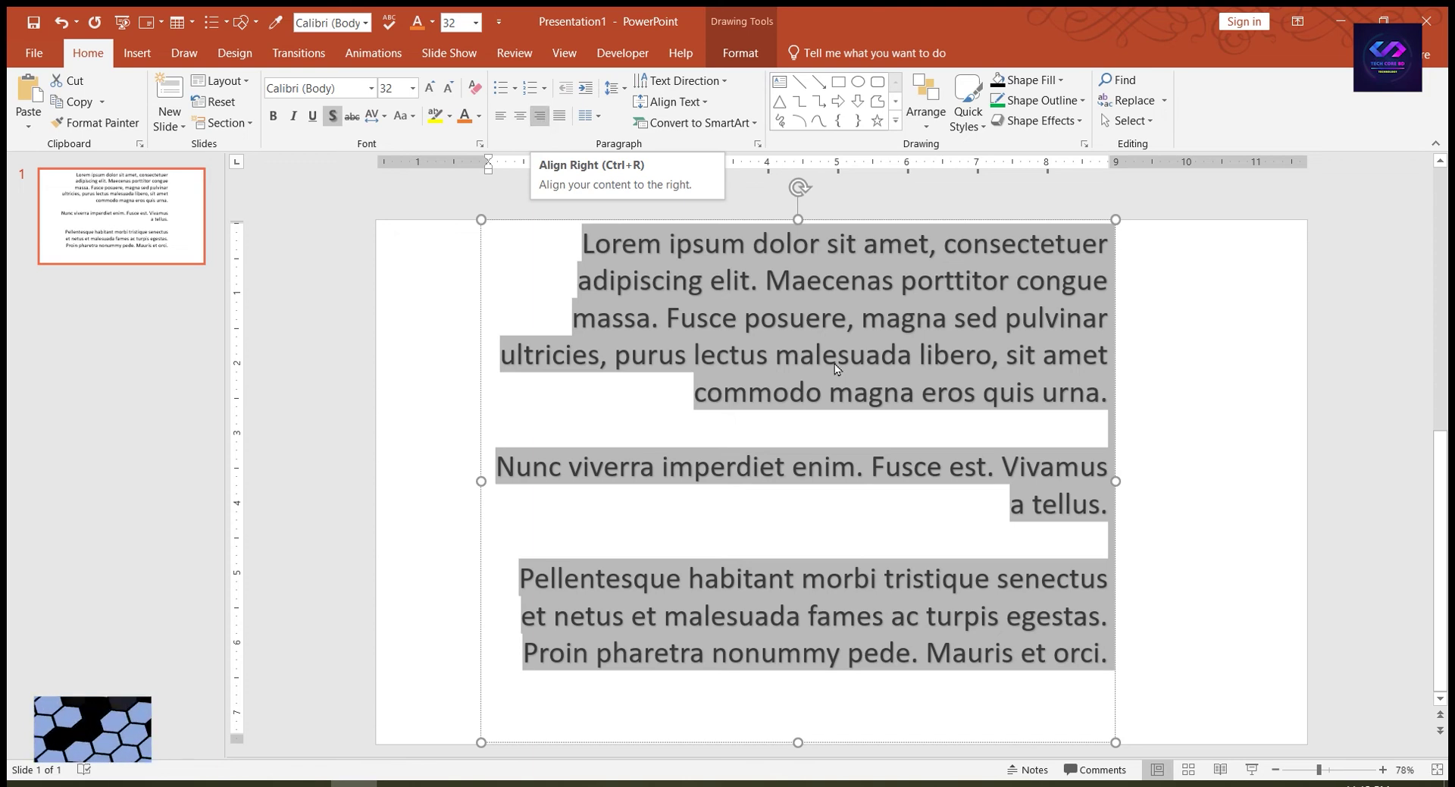
left_click(500, 115)
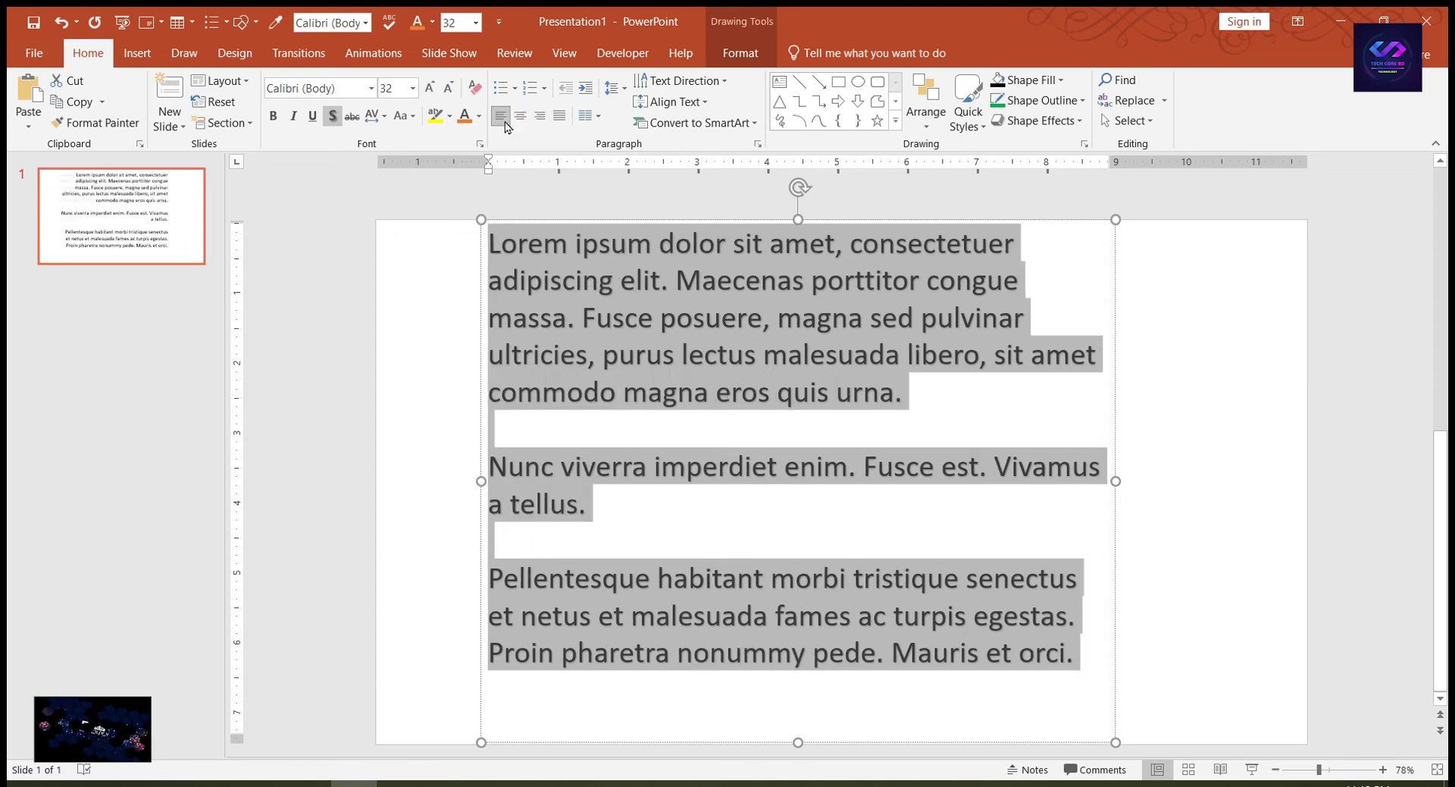
left_click(520, 117)
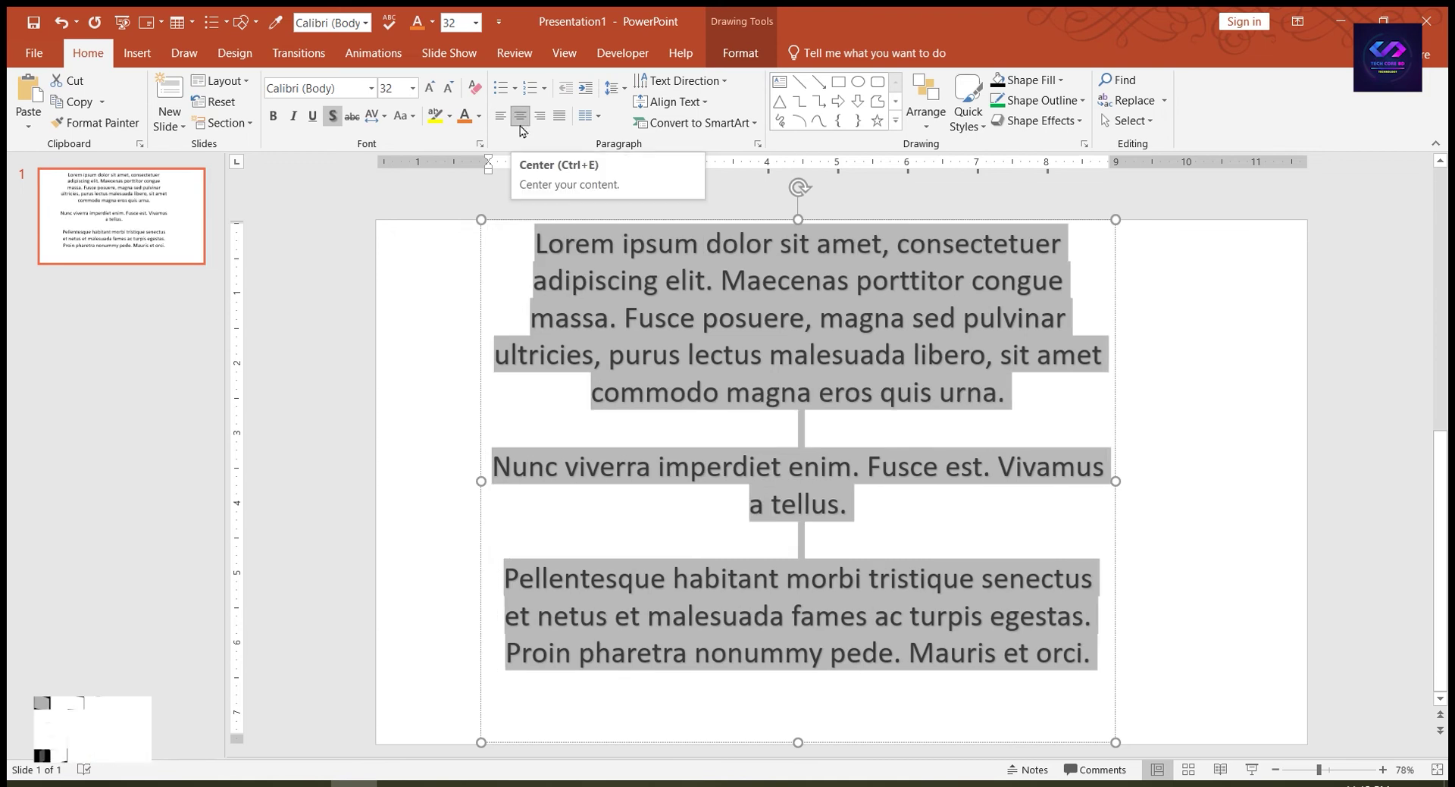
left_click(560, 116)
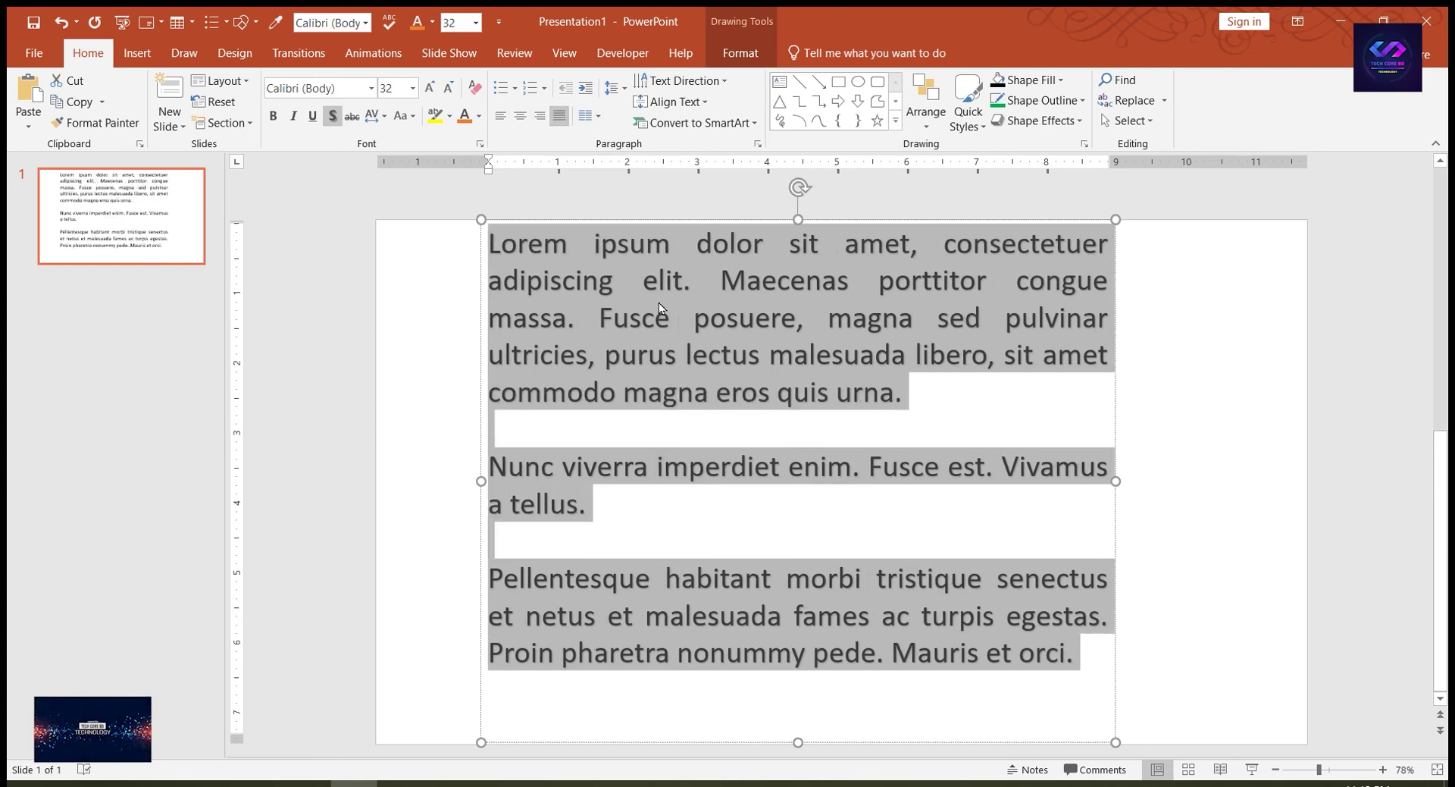
- Select the lorem ipsum text box and open its column layout options
left_click(791, 242)
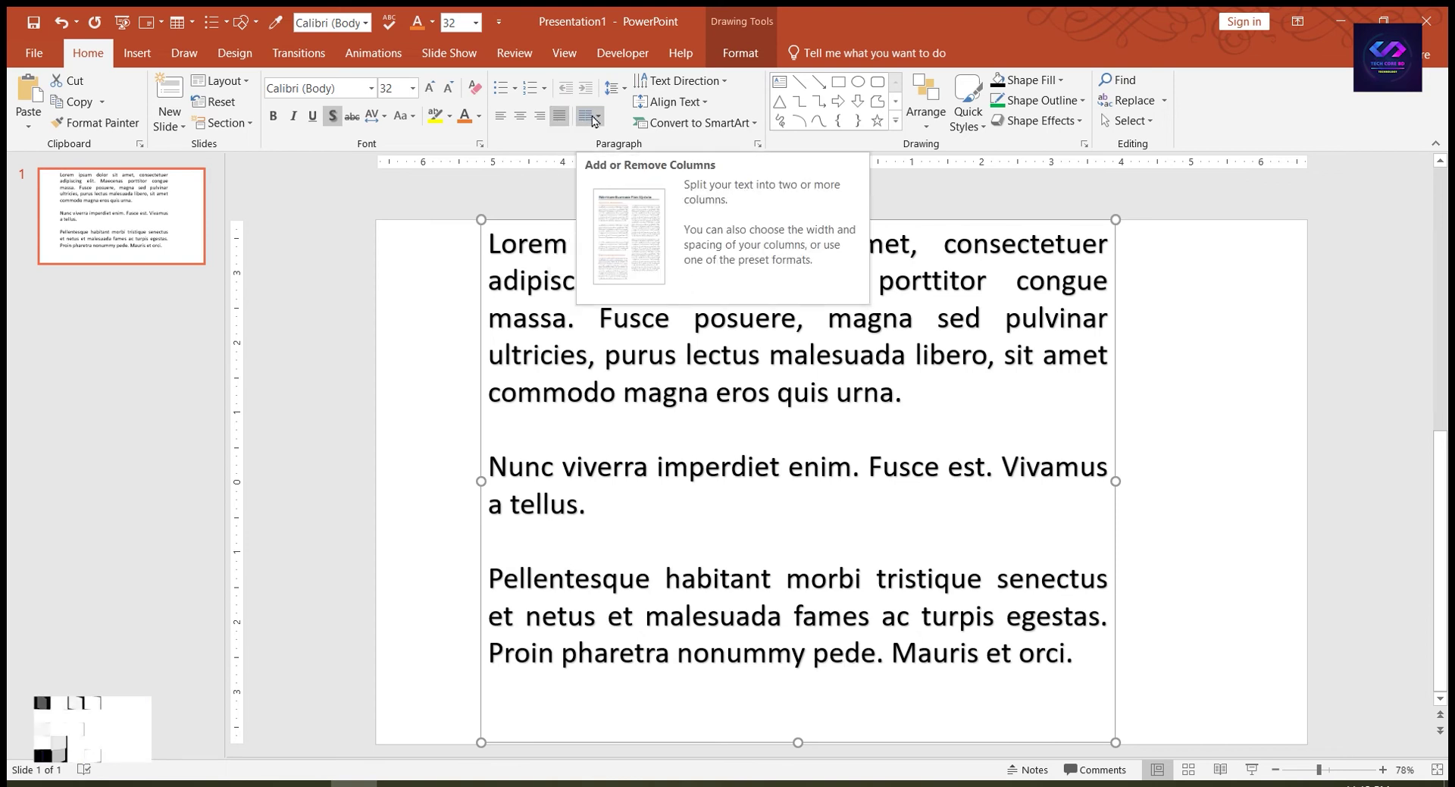
left_click(594, 119)
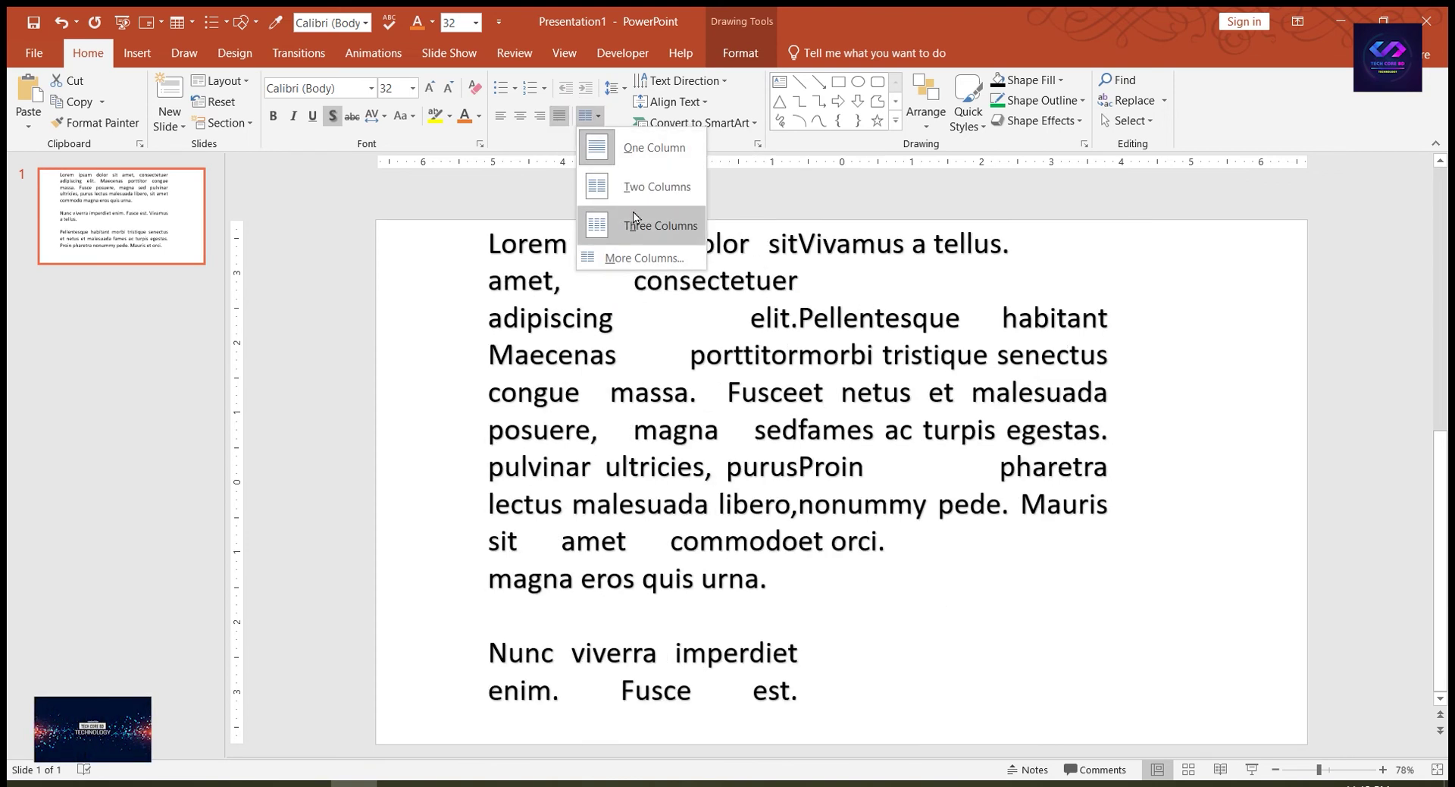